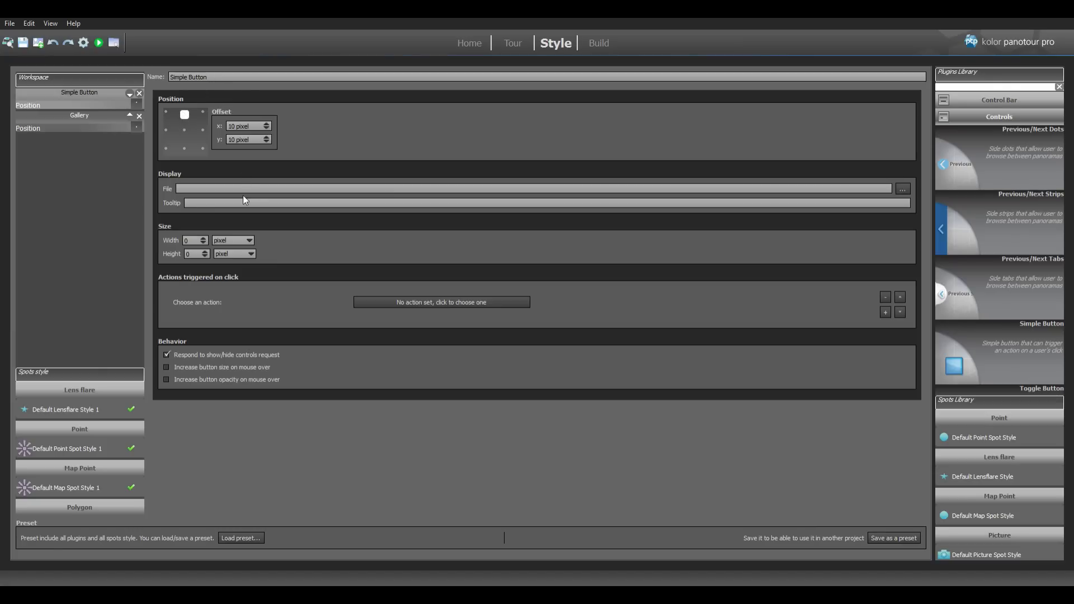
- Set the simple button's image to My-Button-1.png from the others folder and its tooltip to "Open my Gallery"
click(902, 190)
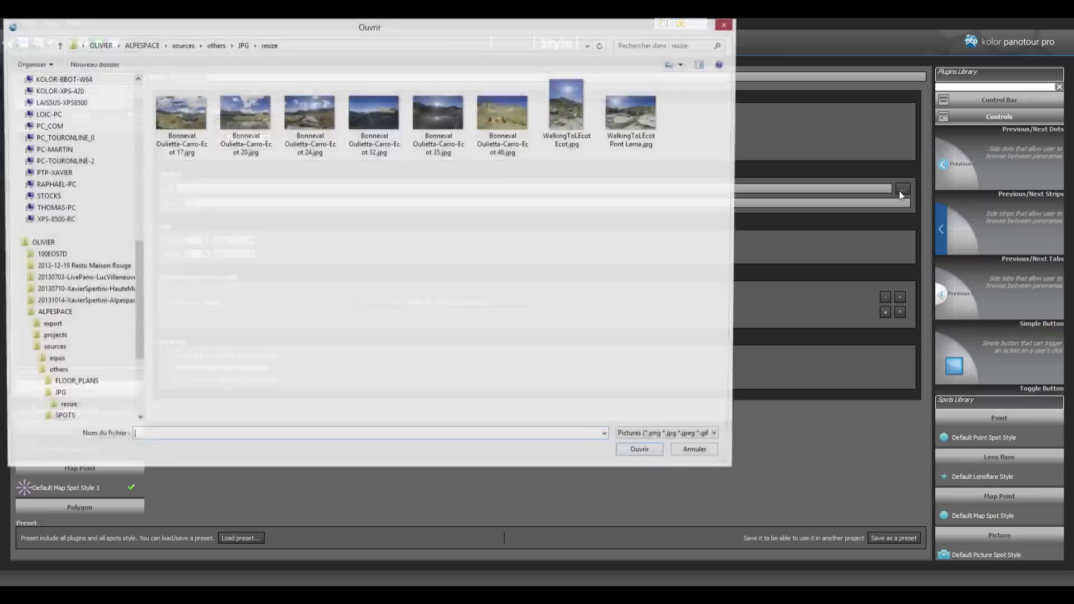
click(215, 45)
click(311, 279)
double_click(311, 282)
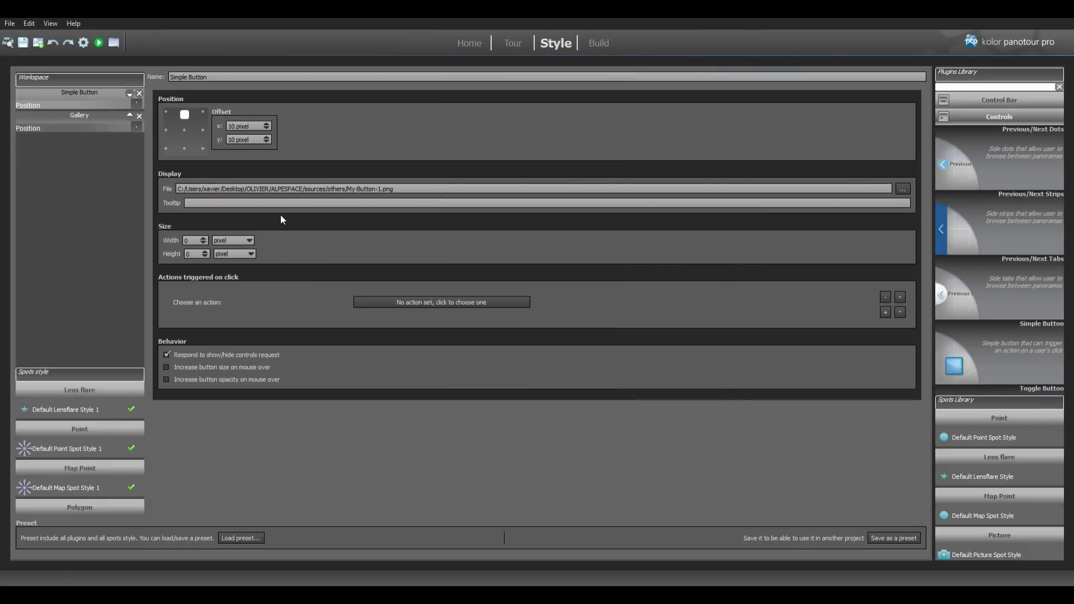
text(Open my Gallery)
- Assign the Gallery plugin's "Open the gallery" action to the simple button's click
click(435, 301)
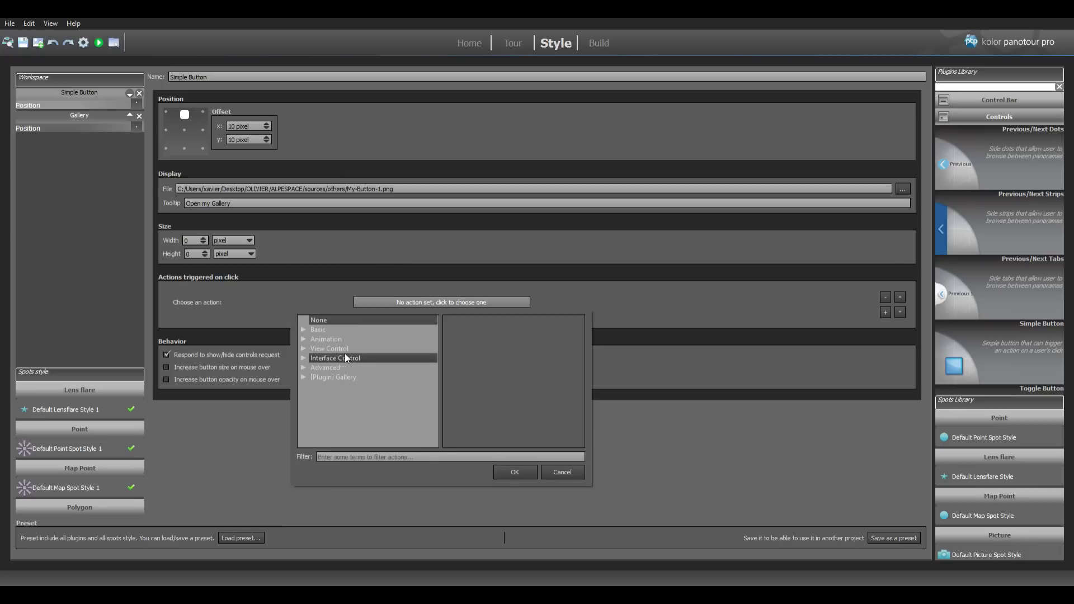
click(303, 377)
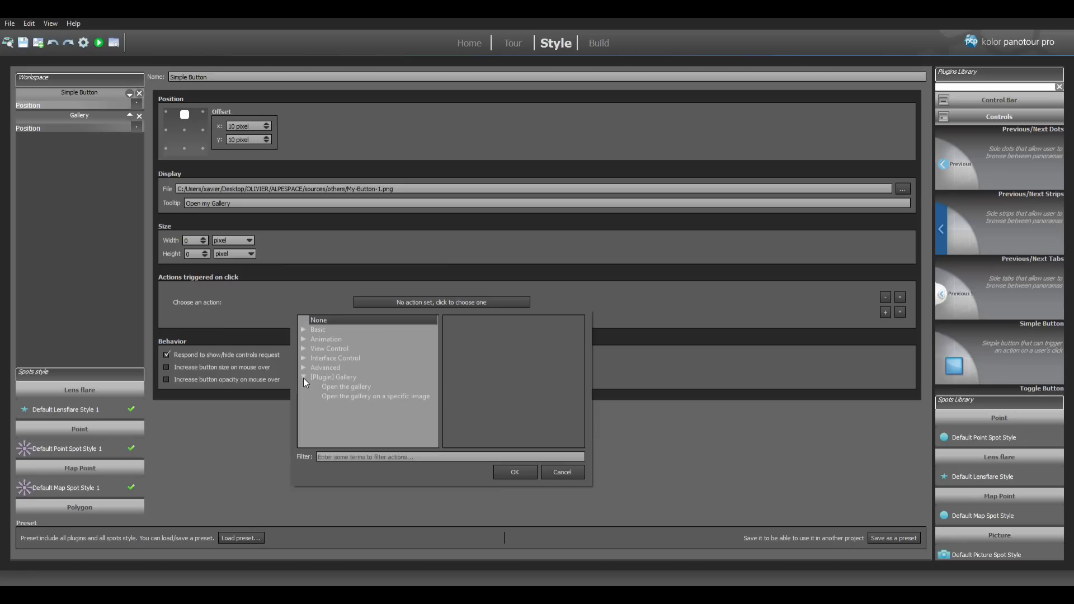
click(349, 389)
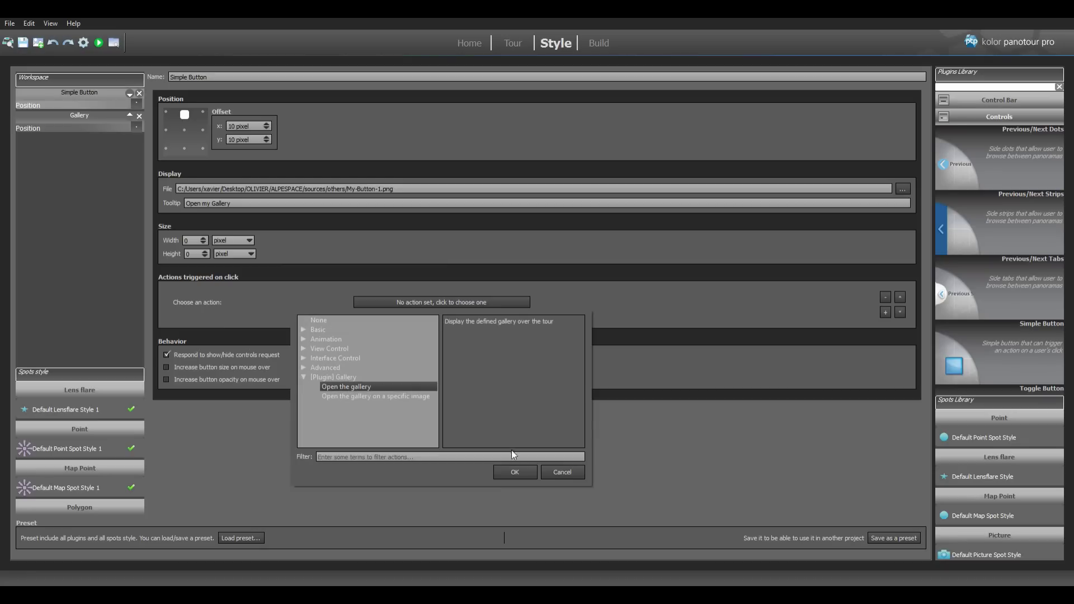
click(516, 472)
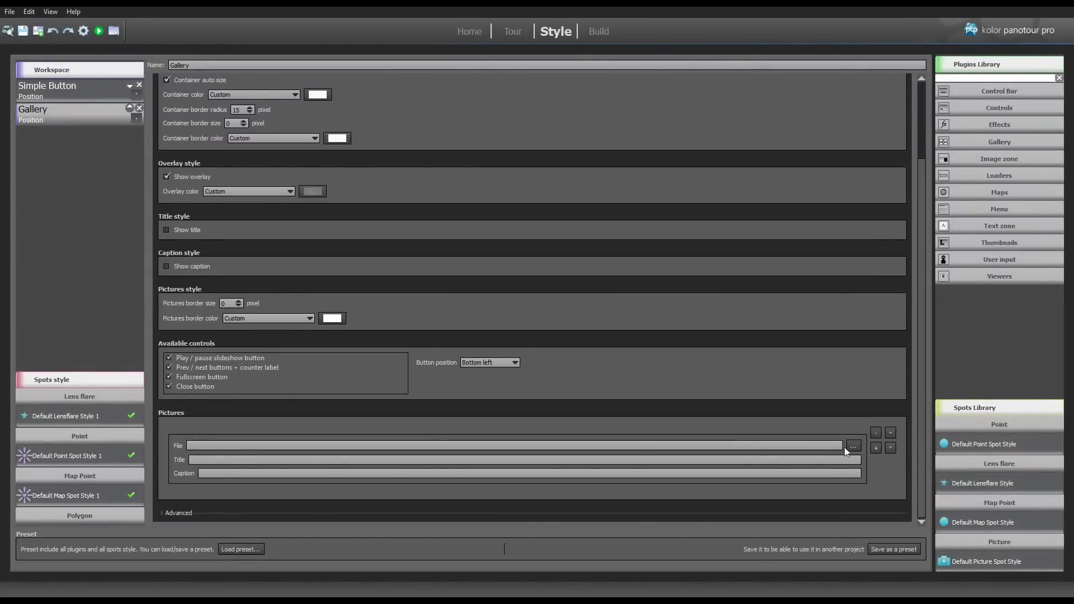
- Load "Bonneval Oulietta-Carro-Ecot 17.jpg" as the gallery's first picture, titled "My First Title", with a "My First Caption." caption plus lorem ipsum text
click(853, 446)
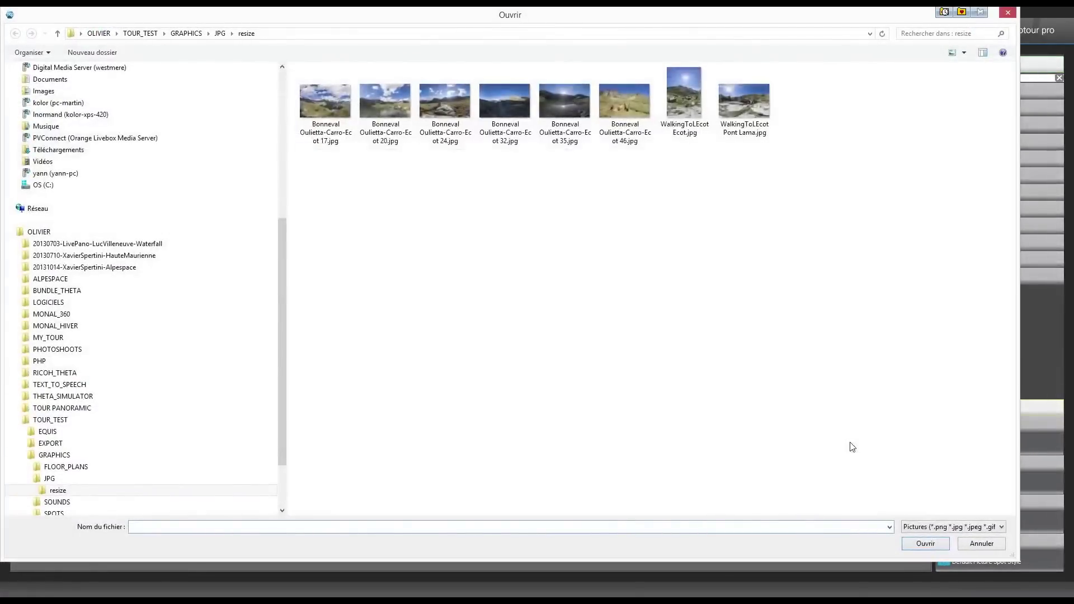
double_click(307, 106)
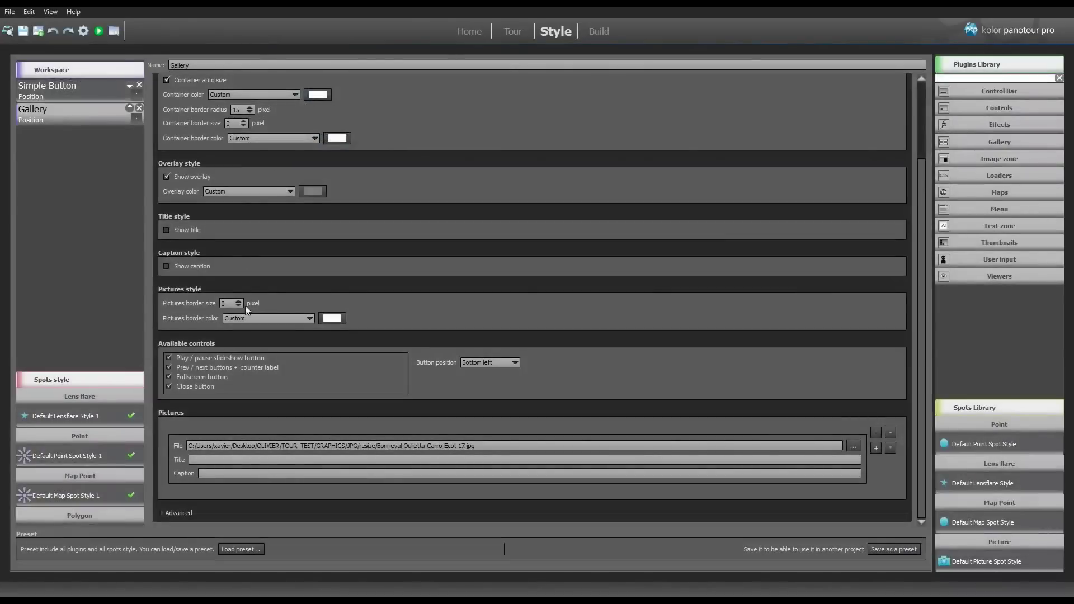
click(326, 458)
text(My First Title)
key(Tab)
text(My First Caption. Lorem ipsum dolor sit amet, consectetur adipiscing elit. Vivamus non rutrum tellus. Praesent elementum sapien a hendrerit molestie. Morbi nec felis tellus.)
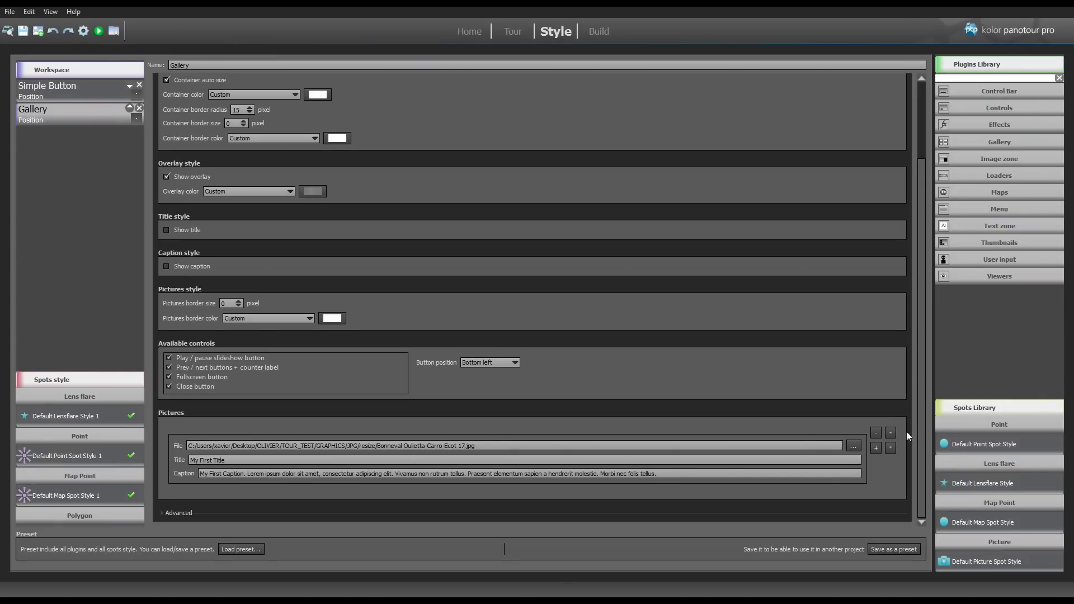
- Add a second picture entry to the gallery and load "WalkingToLEcot Ecot.jpg" into it
click(878, 448)
scroll(856, 446, down, 2)
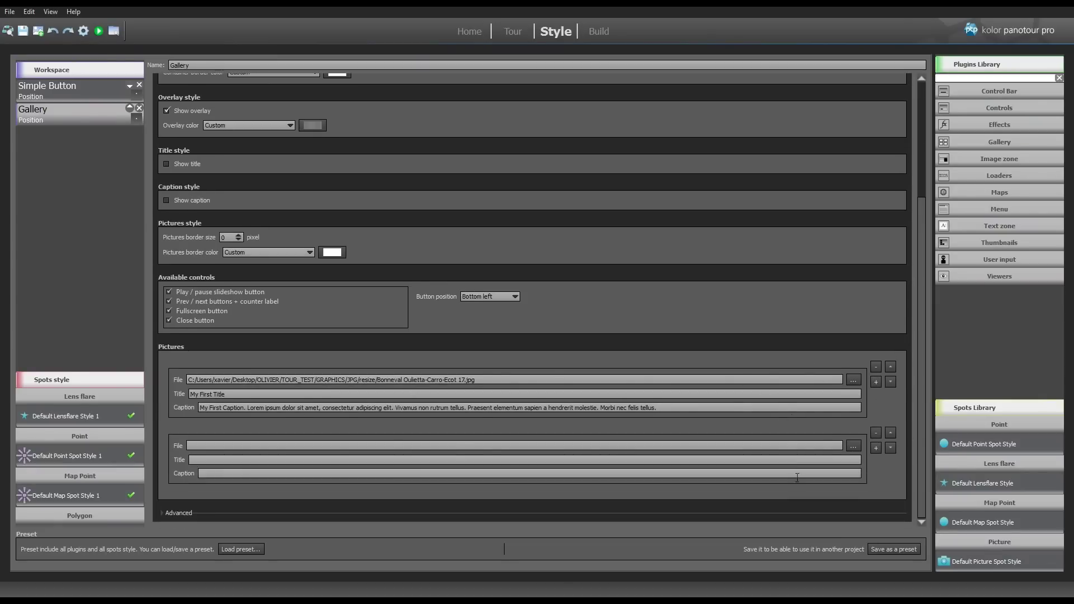
click(853, 446)
double_click(684, 98)
- Title the second picture "My Second Title" and reuse the first picture's caption for it, changed to begin "My Second Caption"
click(276, 458)
text(My Second Title)
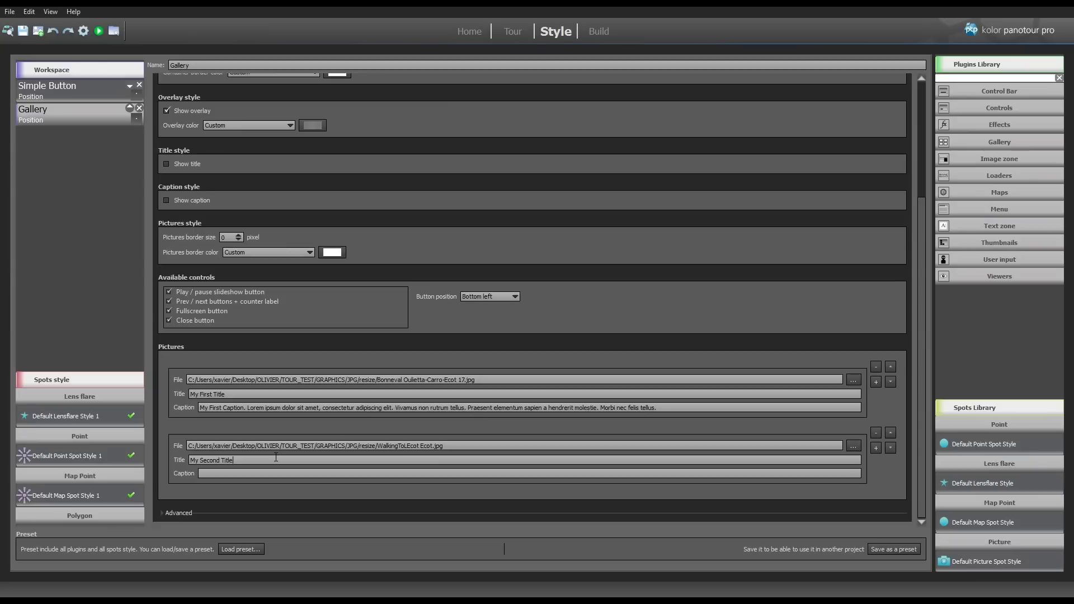
key(Tab)
text(My First Caption. Lorem ipsum dolor sit amet, consectetur adipiscing elit. Vivamus non rutrum tellus. Praesent elementum sapien a hendrerit molestie. Morbi nec felis tellus.)
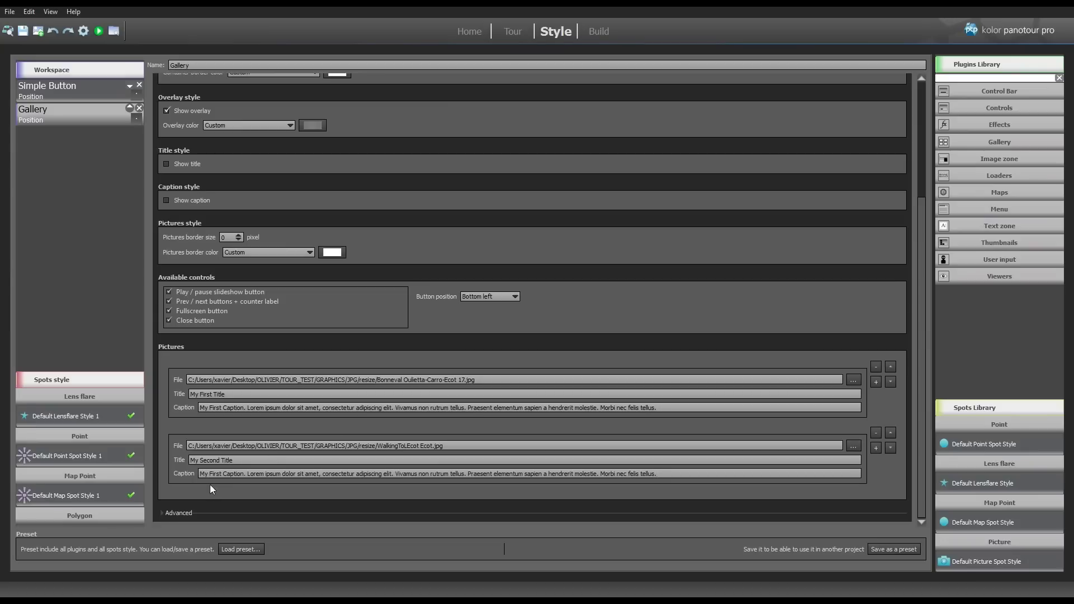
double_click(220, 472)
text(Second)
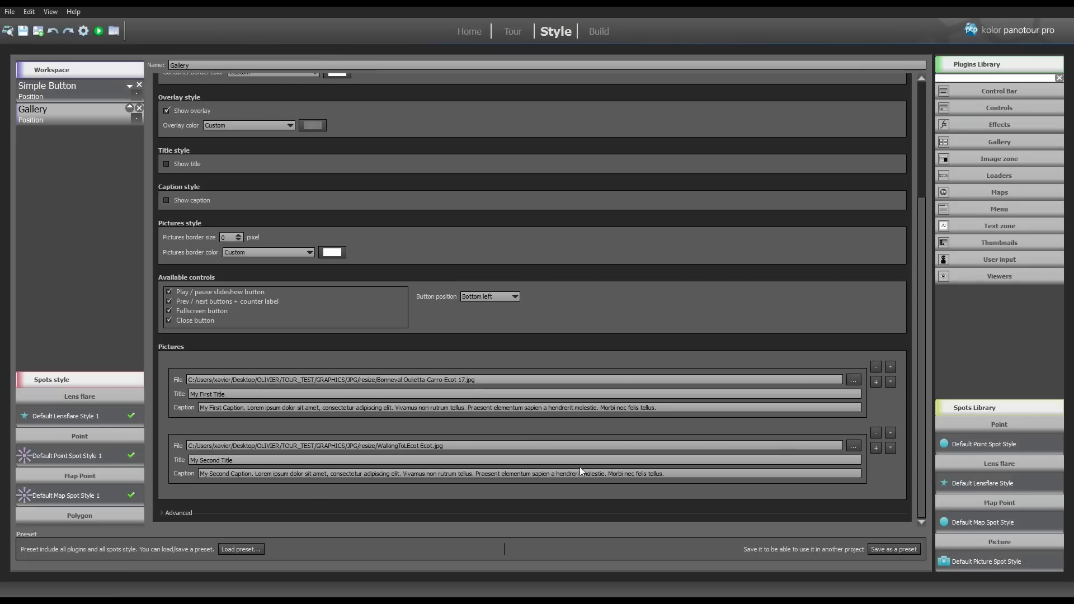
- Add a third picture entry to the gallery and load "WalkingToLEcot Pont Lama.jpg" into it
click(877, 448)
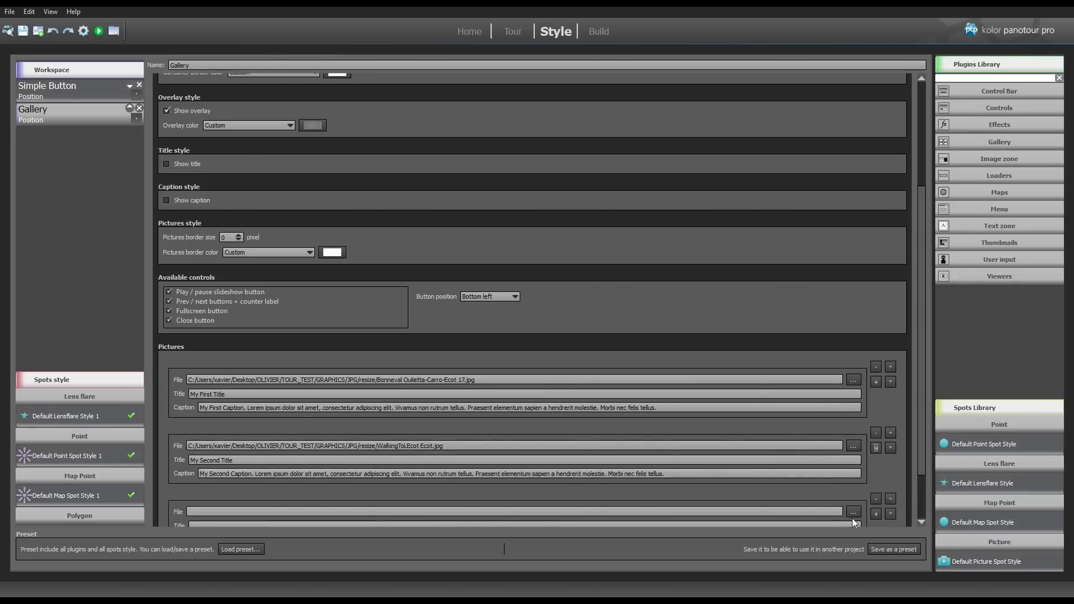
scroll(847, 465, down, 2)
click(855, 449)
double_click(759, 95)
- Title the third picture "My Third Title" and reuse the lorem ipsum caption for it, changed to begin "My Third Caption"
click(270, 459)
text(My First Caption. Lorem ipsum dolor sit amet, consectetur adipiscing elit. Vivamus non rutrum tellus. Praesent elementum sapien a hendrerit molestie. Morbi nec felis tellus.)
key(Tab)
text(My First Caption. Lorem ipsum dolor sit amet, consectetur adipiscing elit. Vivamus non rutrum tellus. Praesent elementum sapien a hendrerit molestie. Morbi nec felis tellus.)
drag(200, 460, 683, 447)
text(T)
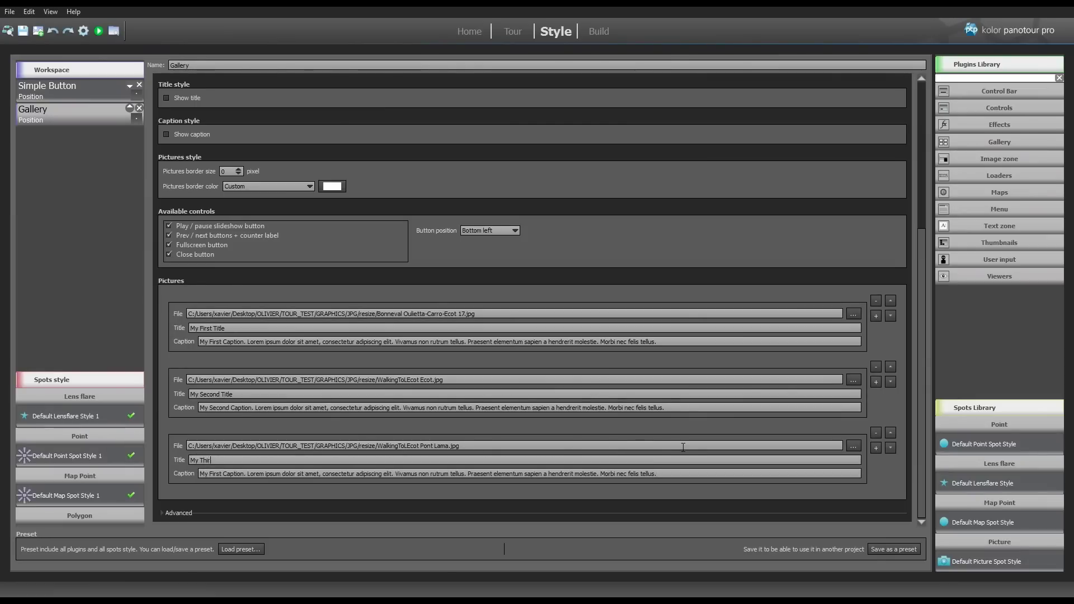
text(hird Title)
double_click(216, 474)
text(Third)
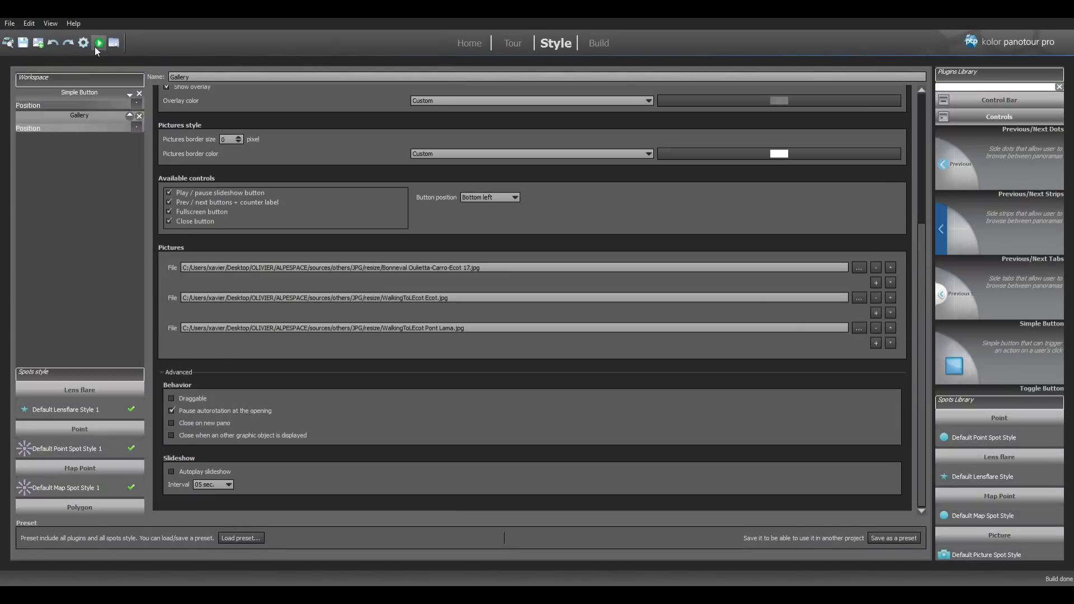
- Preview the tour in the browser, open the gallery from My Button and browse through its three pictures
click(96, 45)
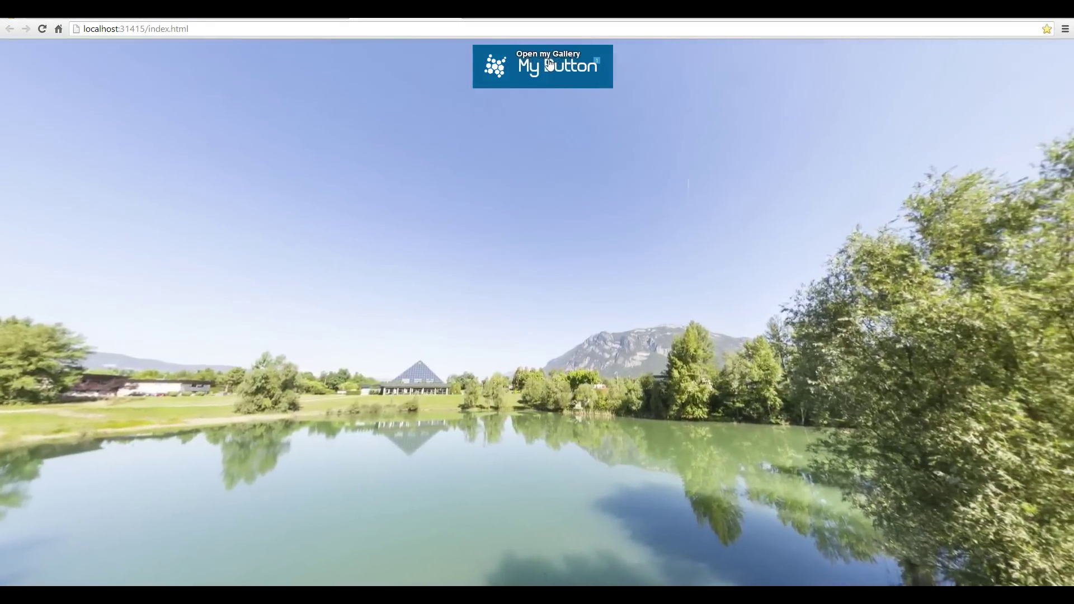
click(550, 66)
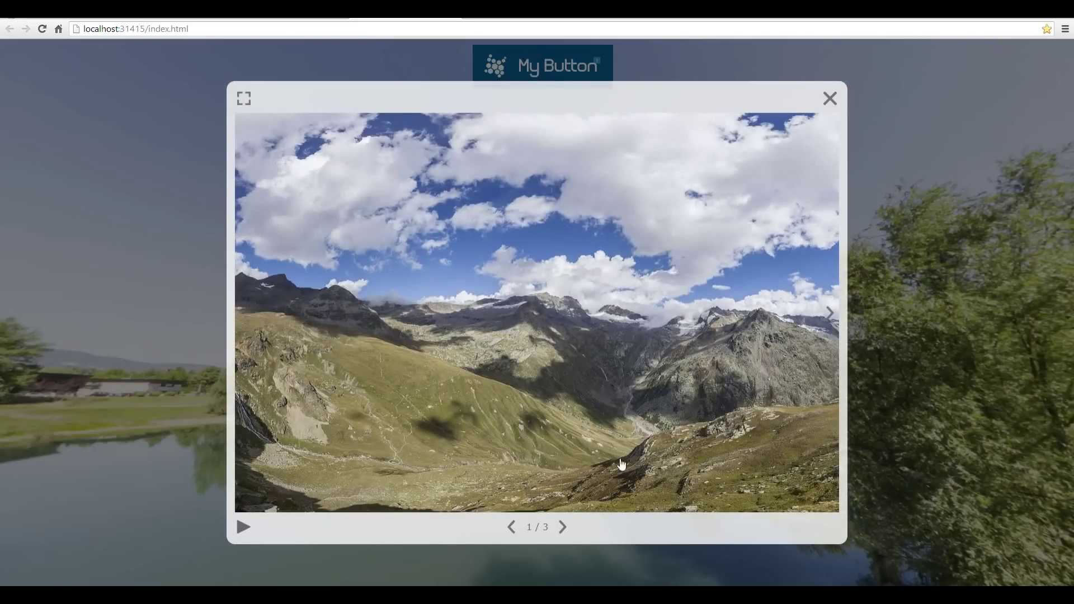
click(561, 529)
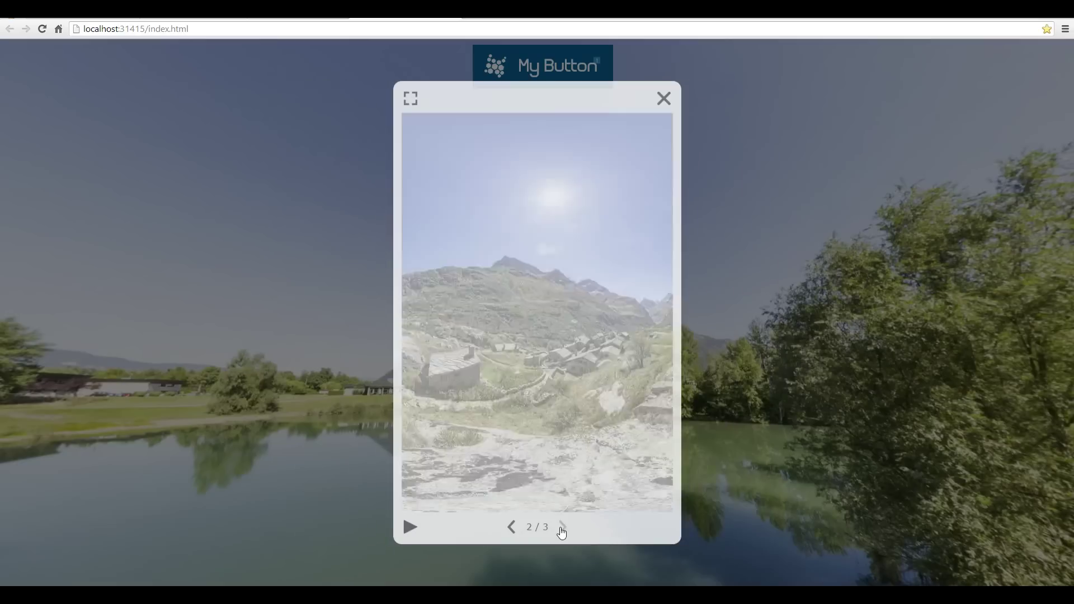
click(670, 319)
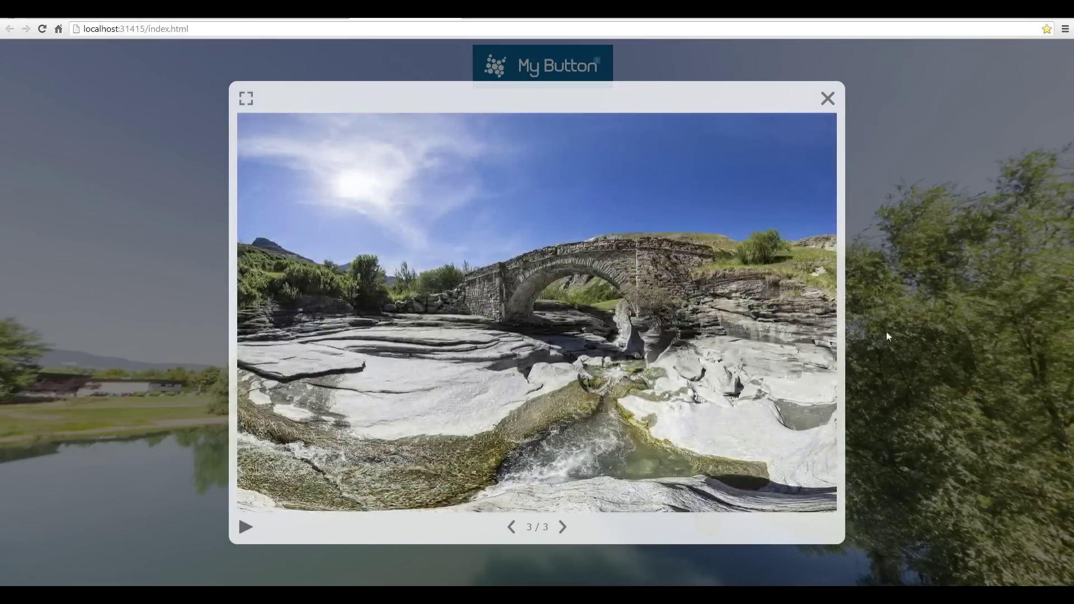
click(831, 323)
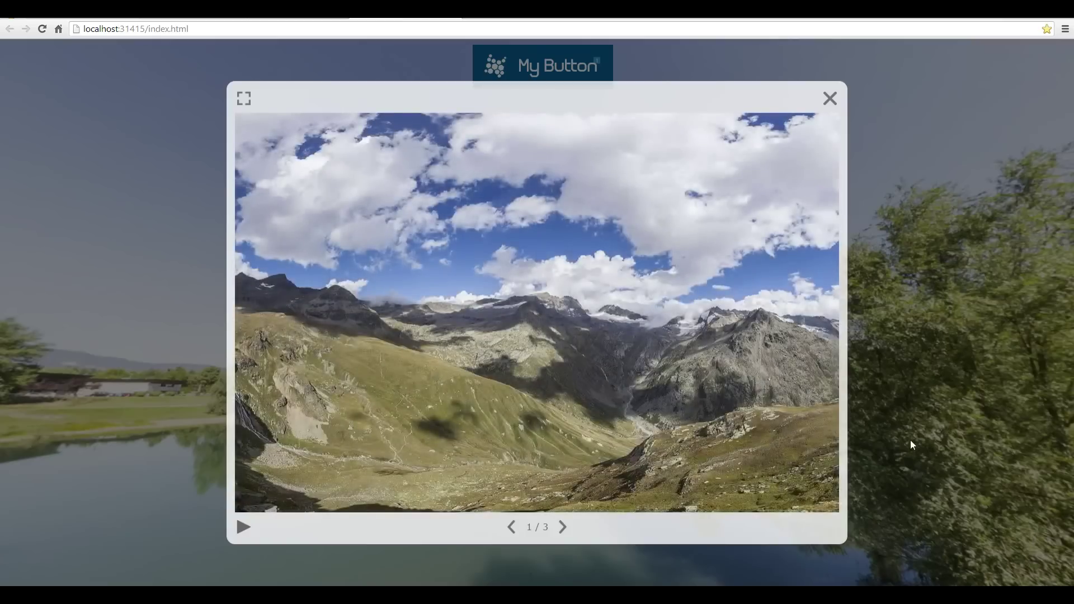
- Test the gallery's slideshow and fullscreen mode, advance to the last picture and close the gallery
click(244, 527)
click(243, 100)
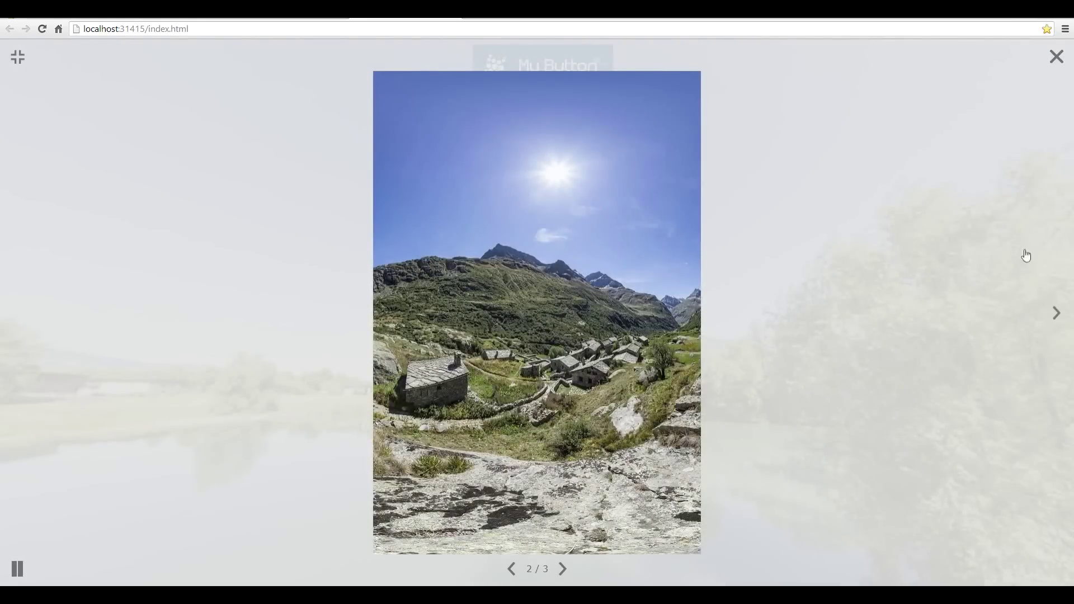
click(1057, 315)
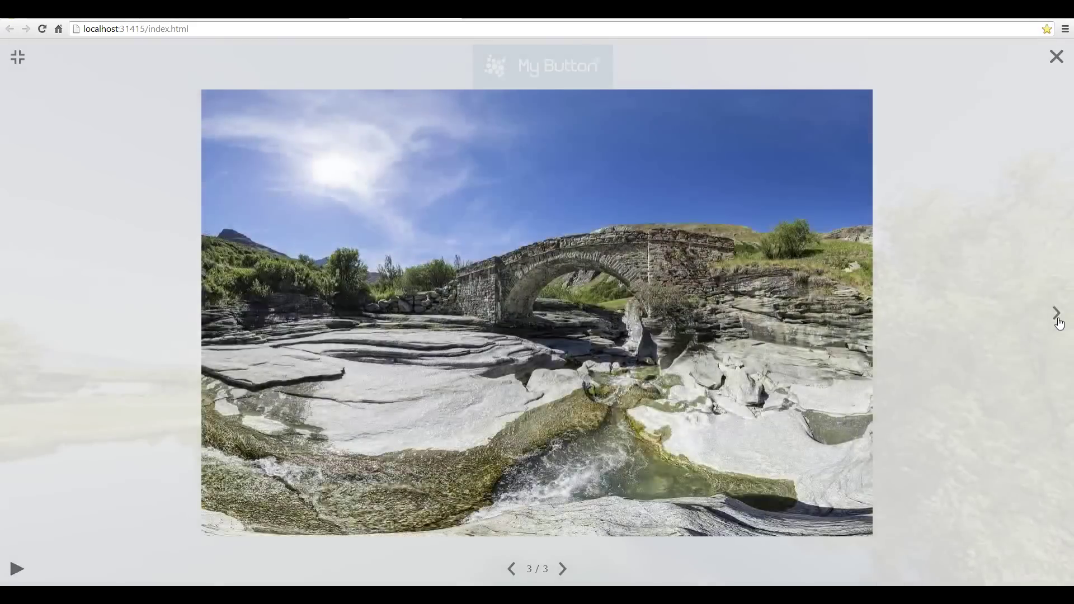
click(1057, 58)
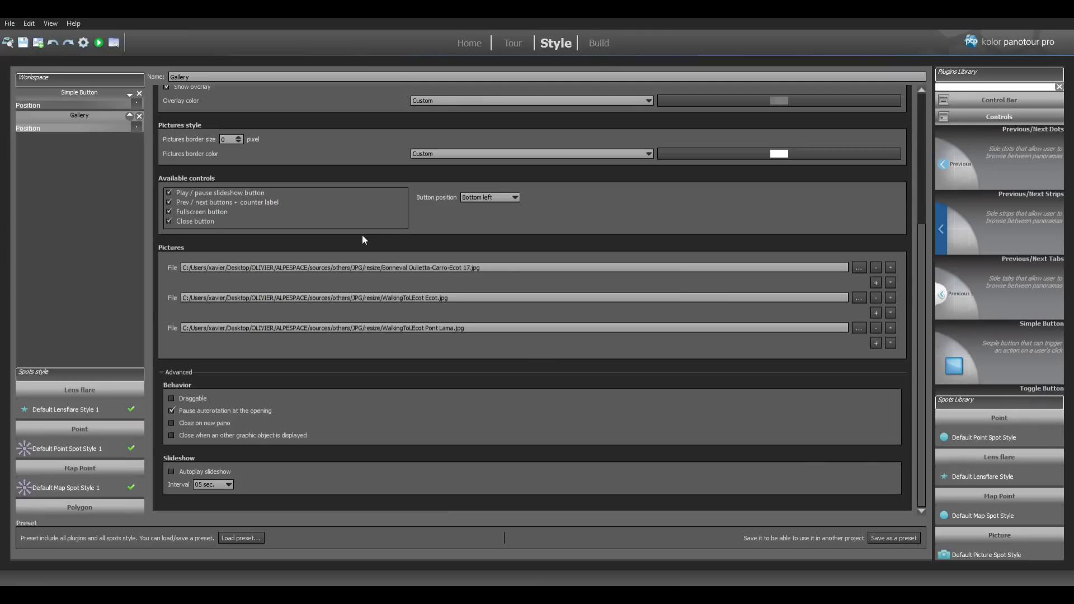
- Disable the gallery's fullscreen, previous/next with counter and play/pause slideshow controls, and turn off its overlay
click(170, 211)
click(169, 201)
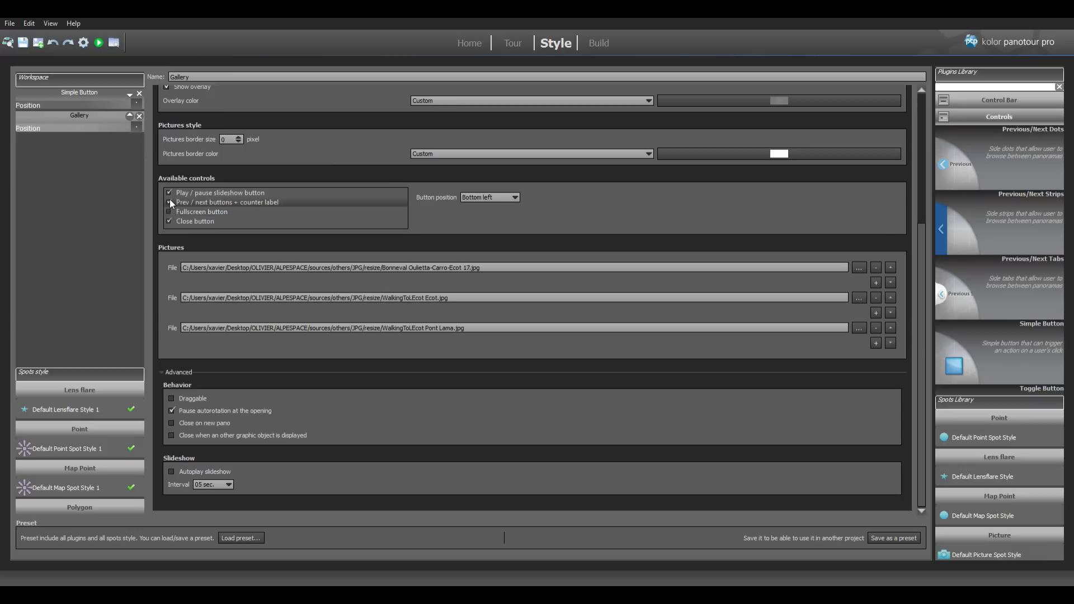
click(170, 190)
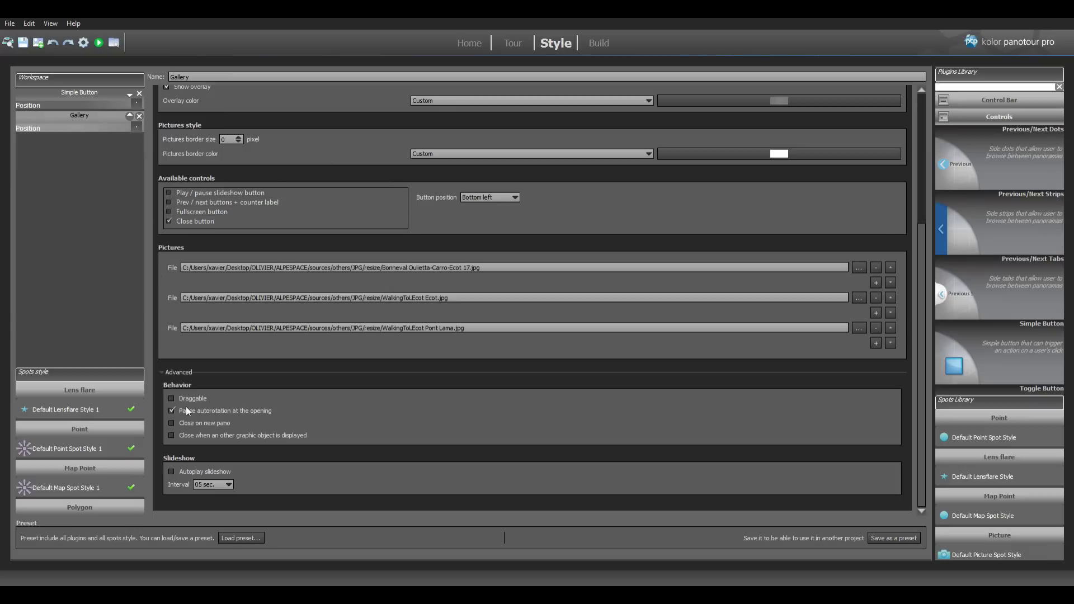
scroll(173, 384, up, 5)
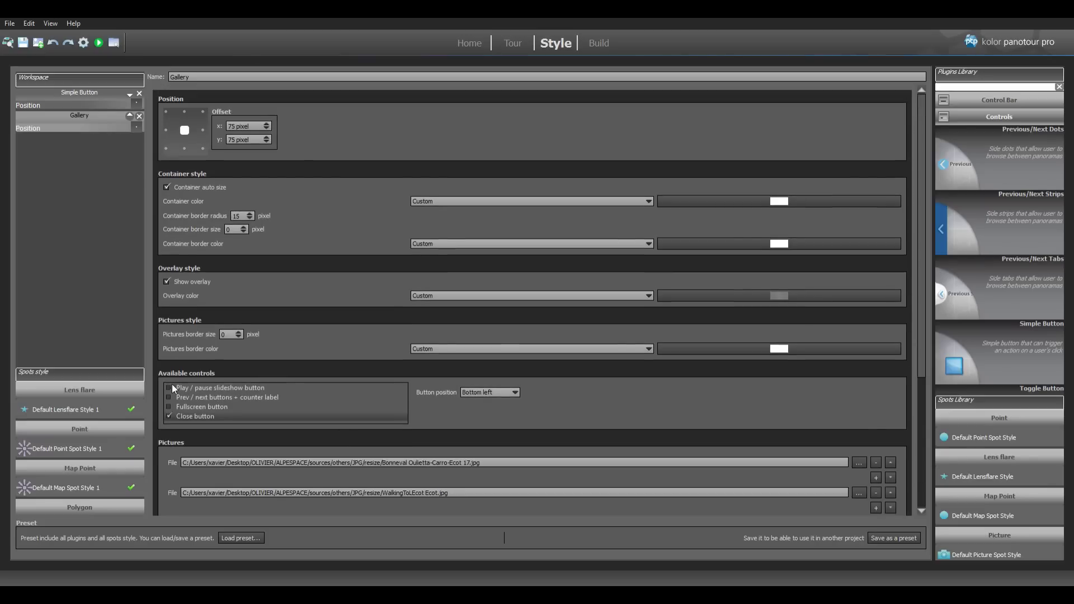
click(168, 281)
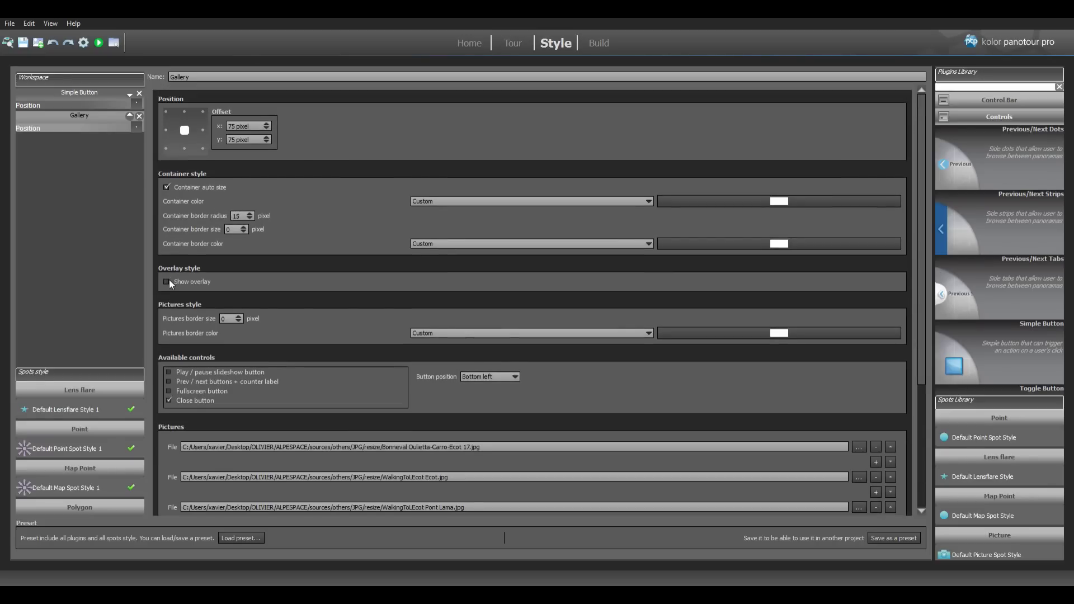
- Preview the tour, open the gallery from My Button, advance one picture and close the gallery
click(97, 42)
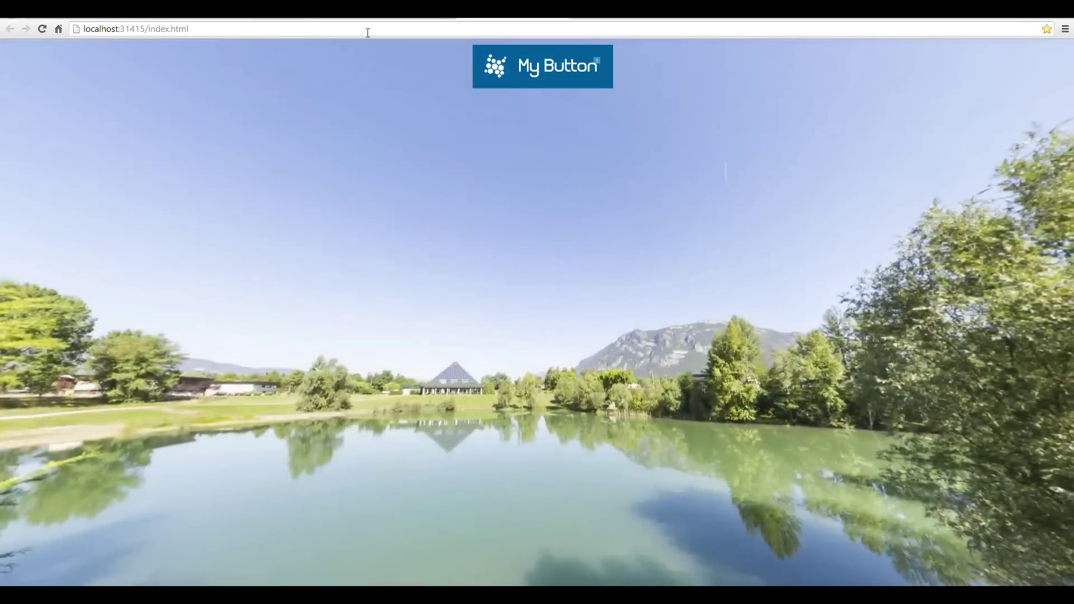
click(522, 70)
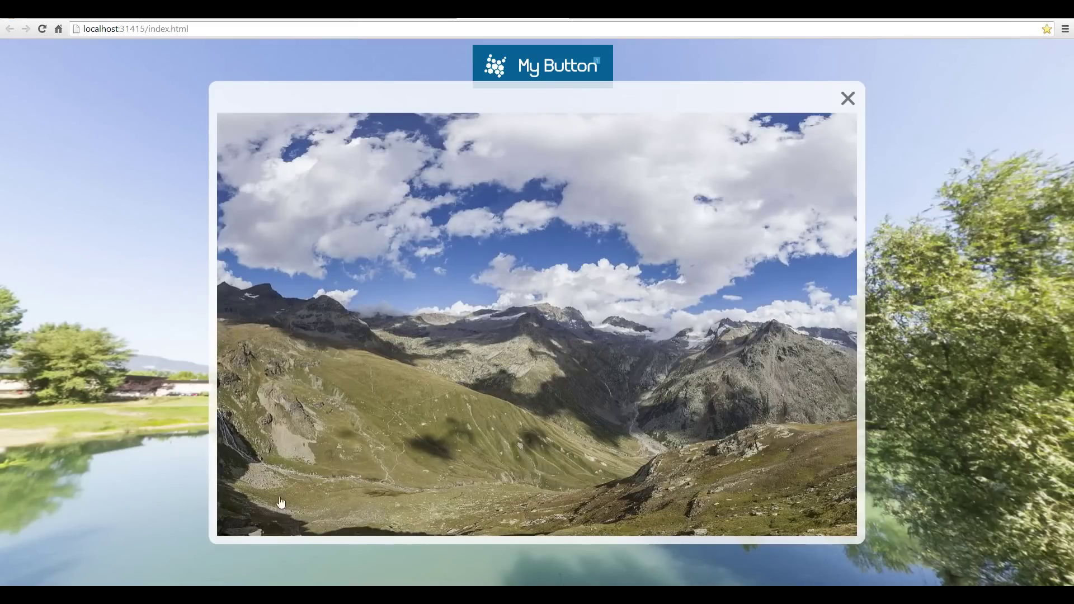
click(856, 331)
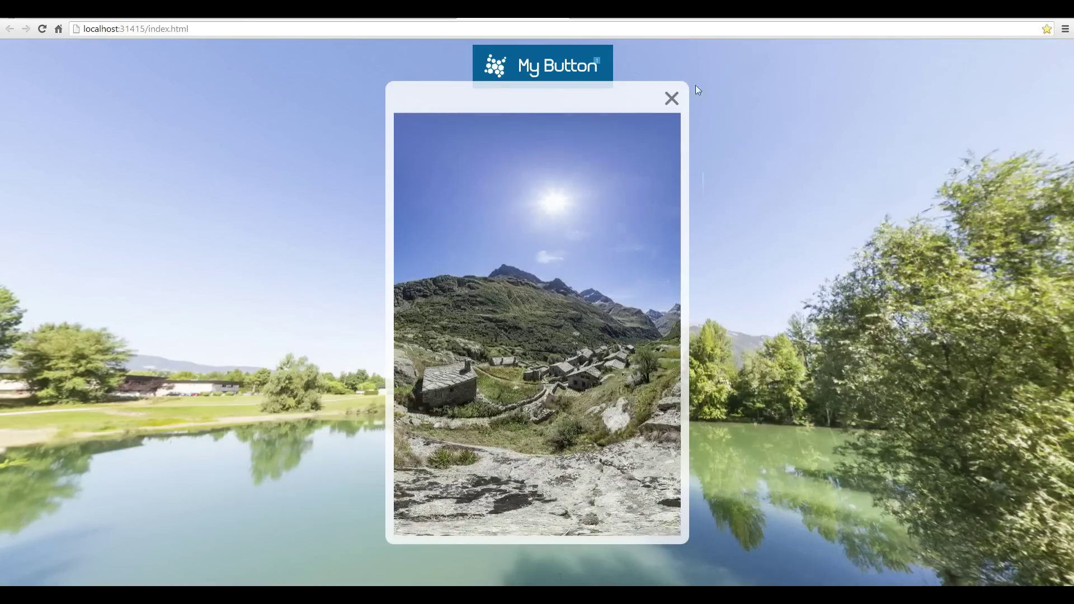
click(671, 99)
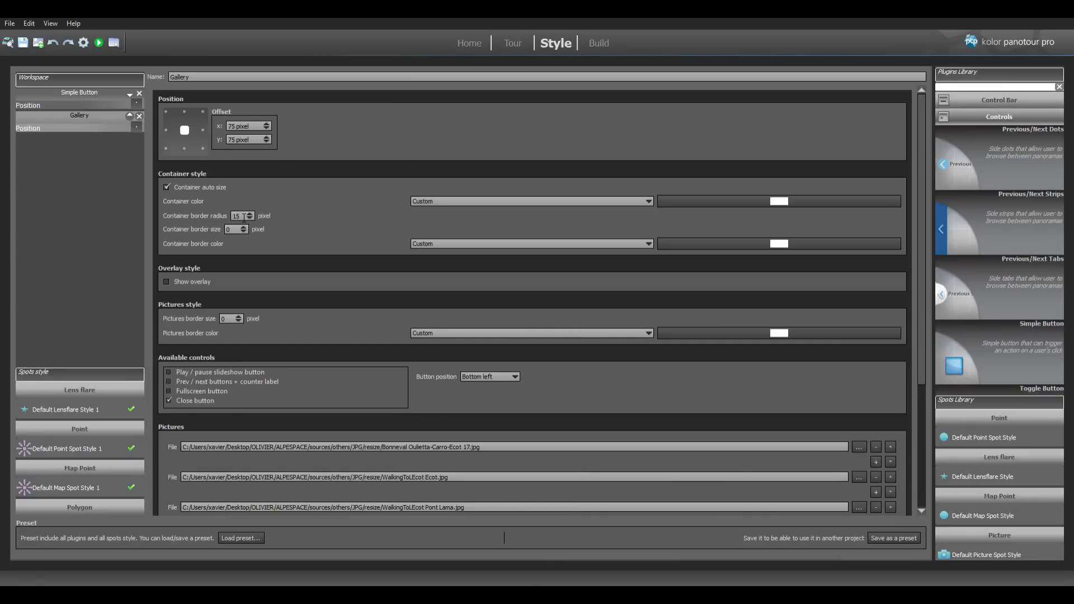
- Set the gallery container's border radius to 0 pixels, its border size to 25 pixels and its border color to grey #969696
drag(243, 216, 222, 217)
text(0)
drag(231, 229, 207, 234)
click(676, 245)
drag(832, 261, 836, 280)
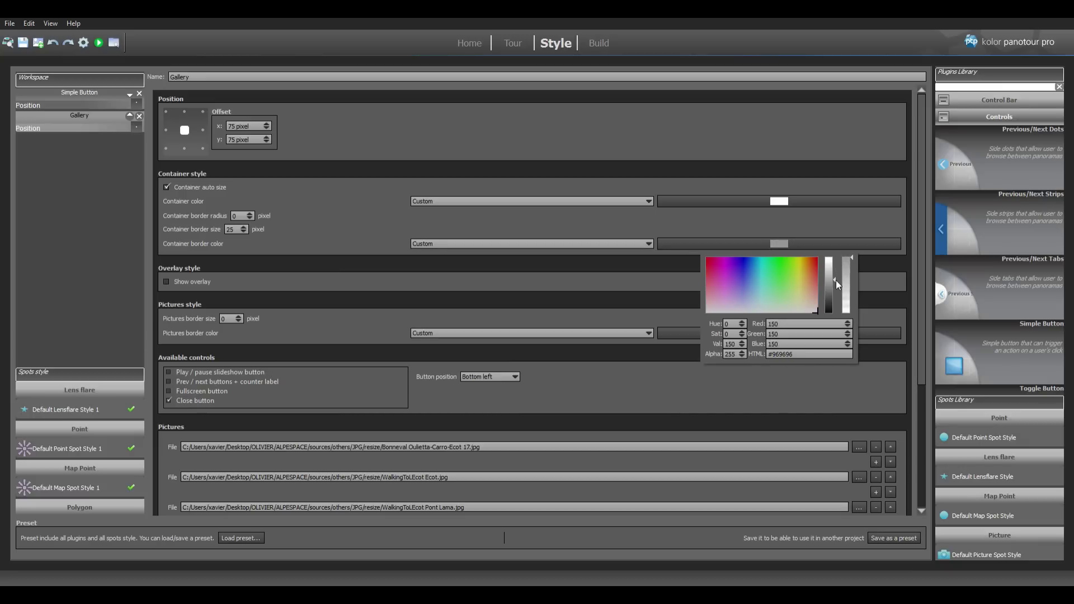
click(340, 179)
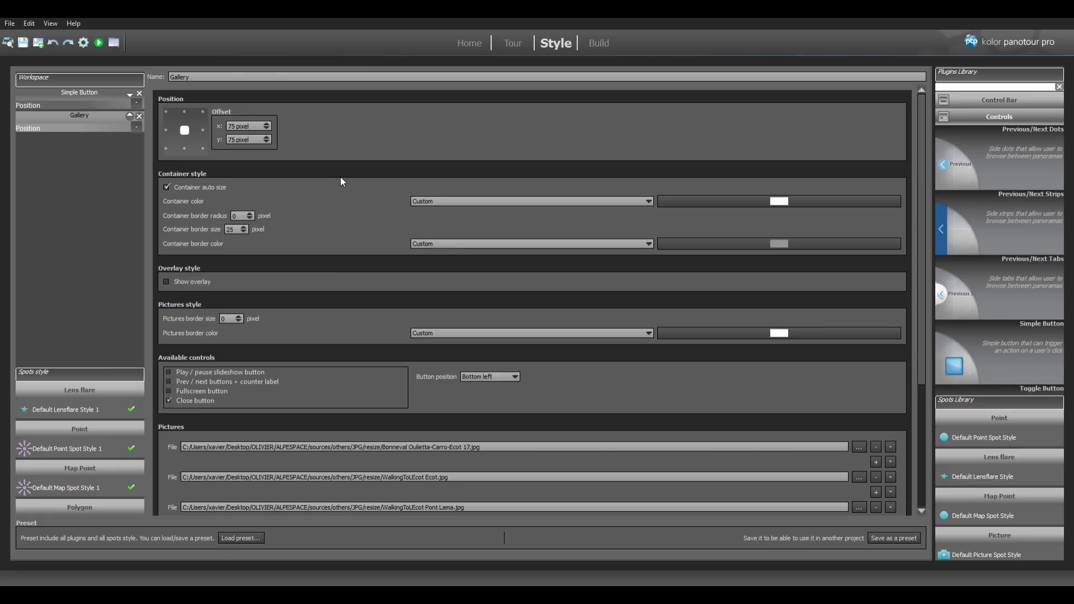
- Build and preview the tour, open the gallery from My Button to check its container border, and close the gallery
click(84, 43)
click(100, 44)
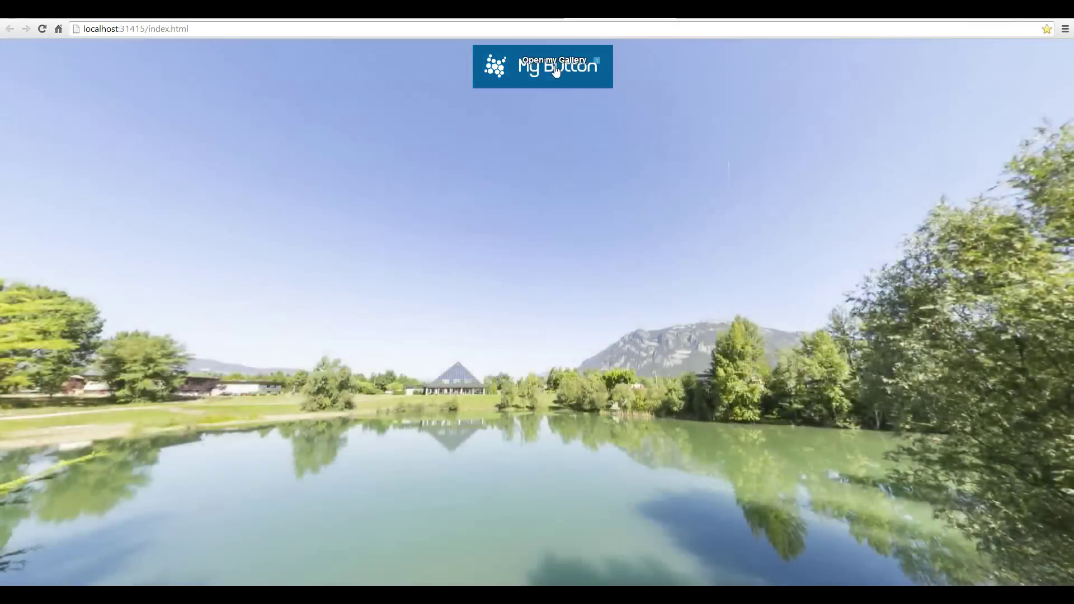
click(555, 71)
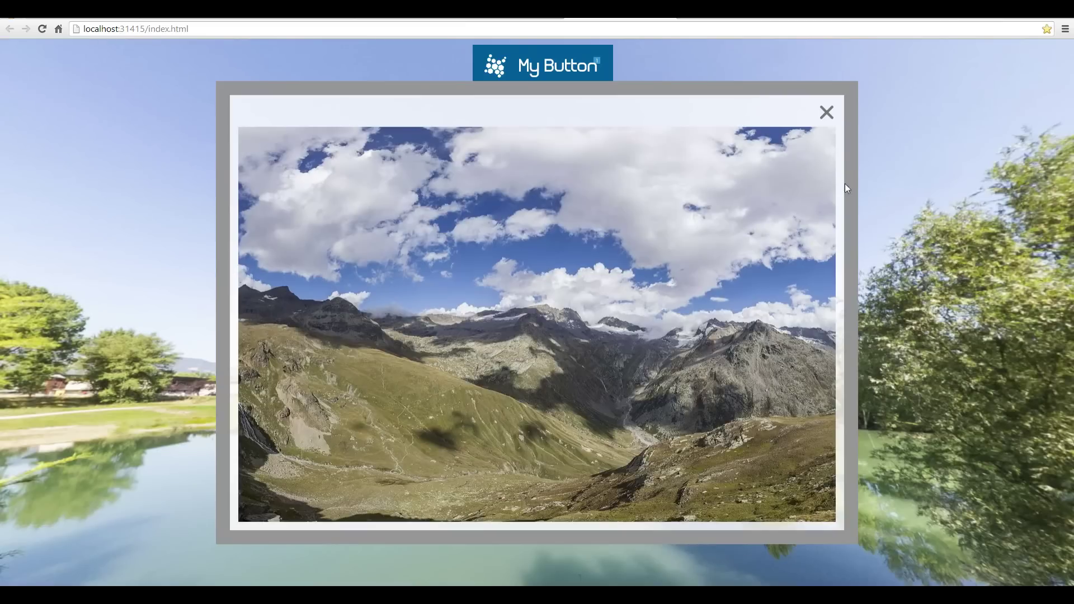
click(826, 114)
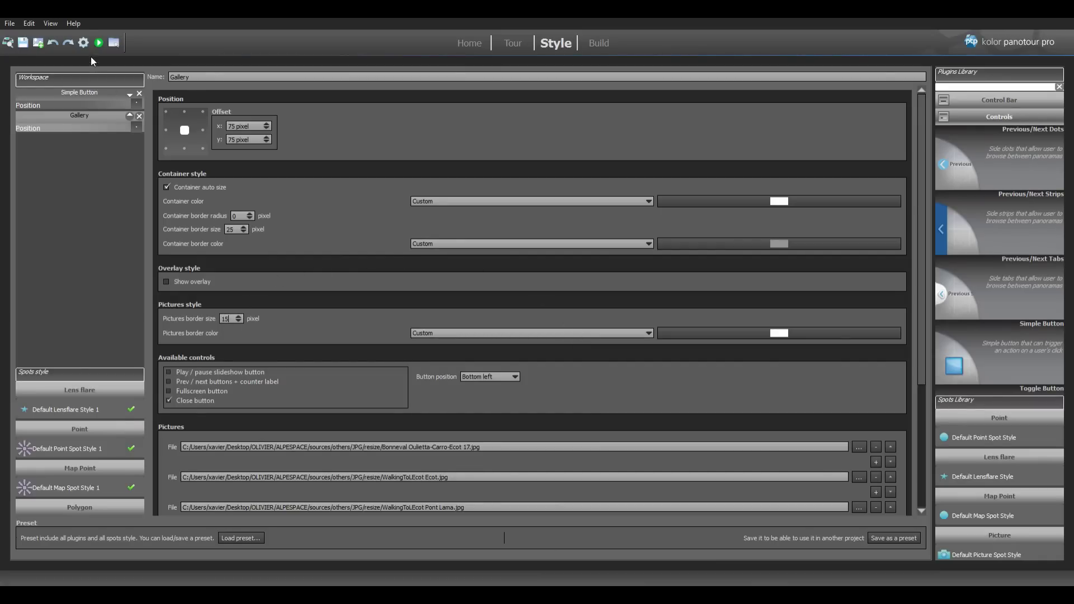
- Preview the tour with the pictures border, open the gallery, advance to the last picture and close the gallery
click(97, 43)
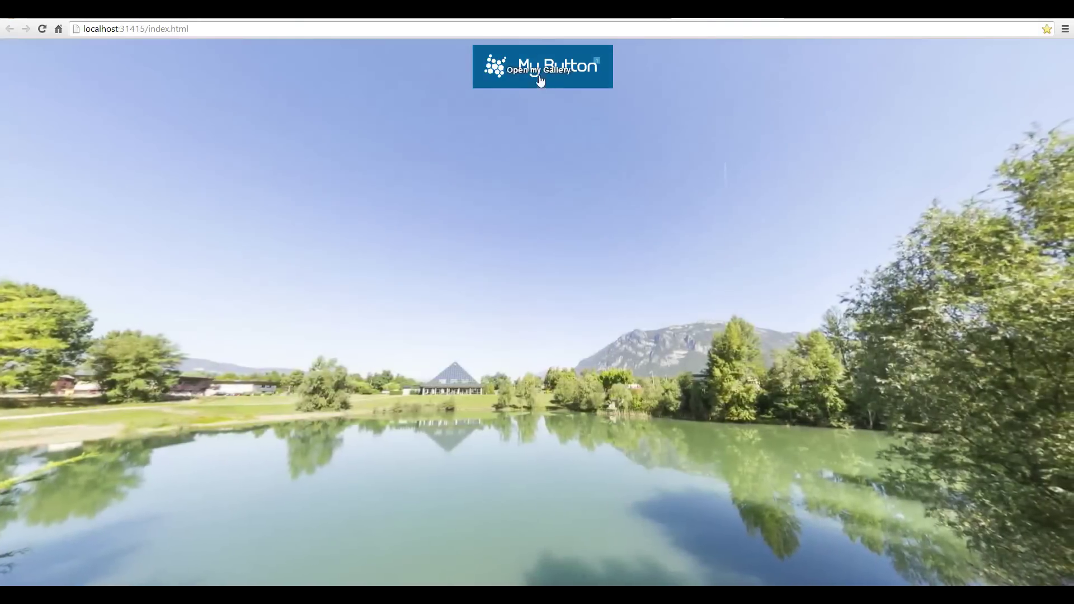
click(540, 78)
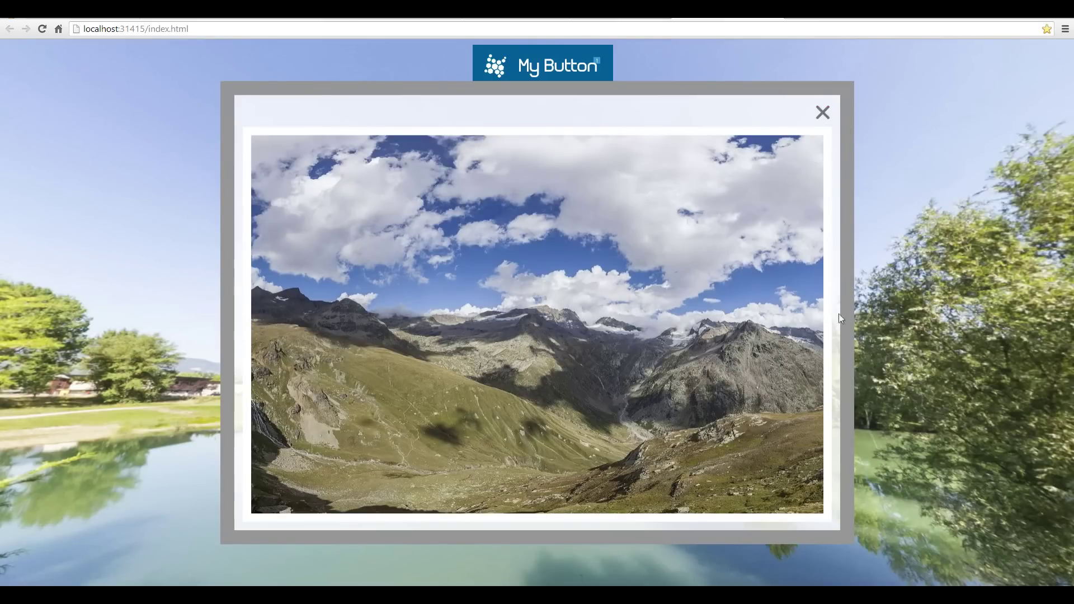
click(824, 328)
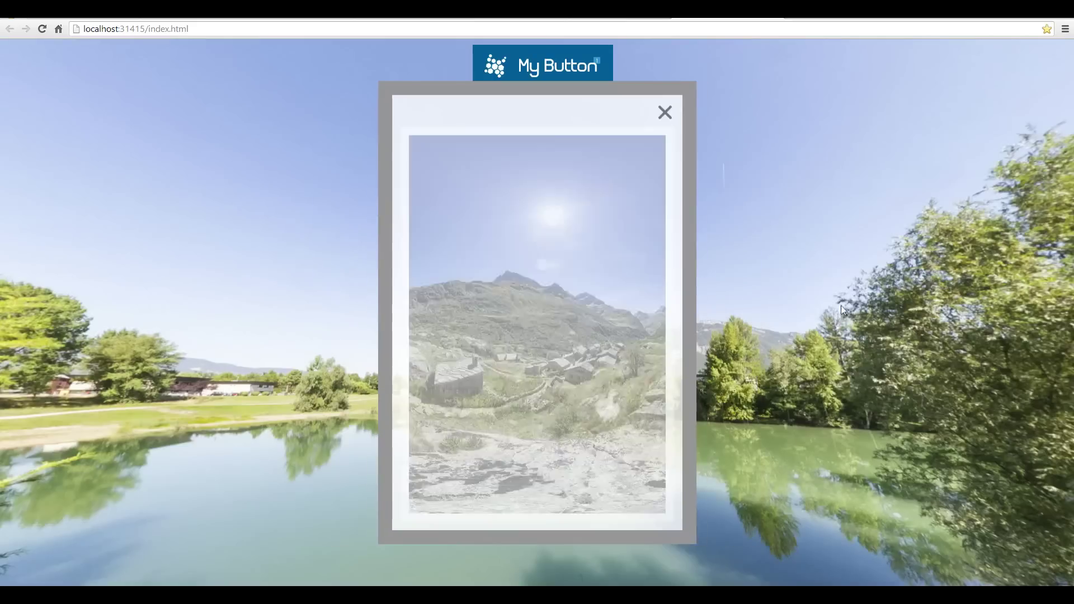
click(668, 334)
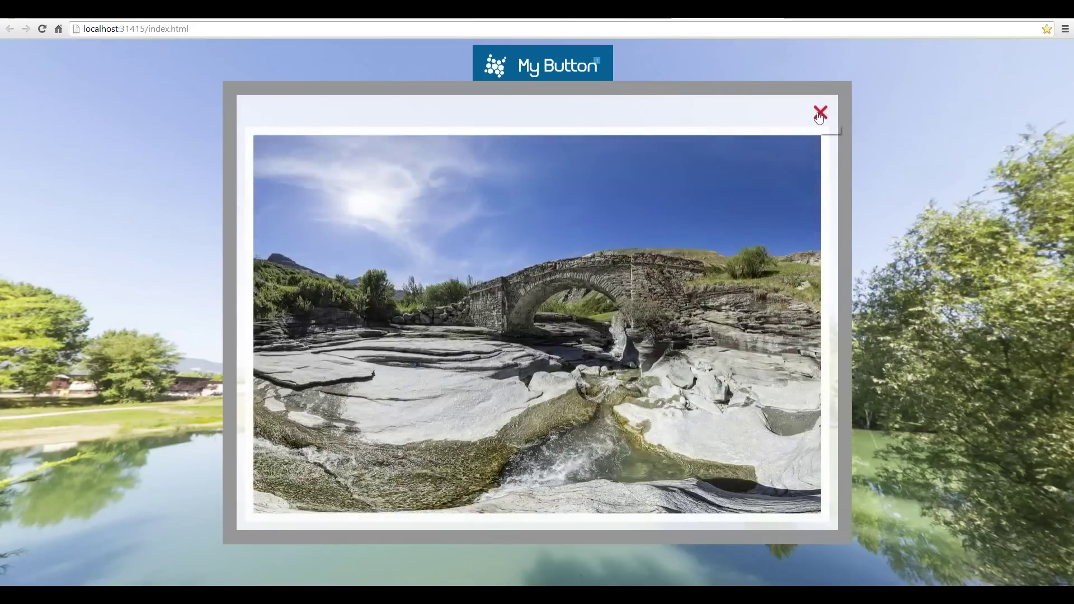
click(820, 114)
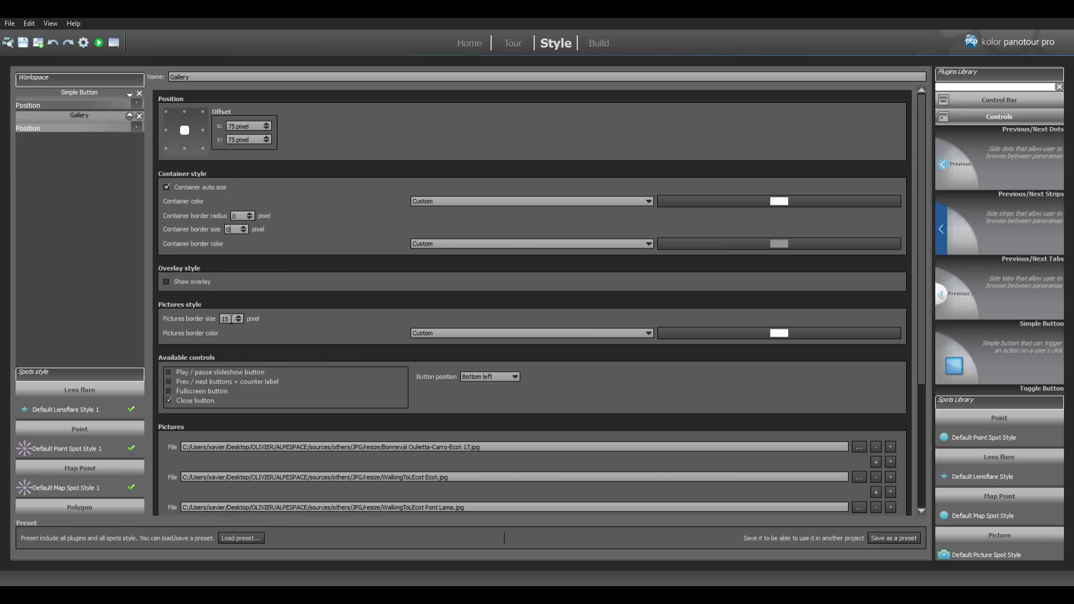
- Set the pictures border size to 20 pixels and preview the gallery in the tour, paging through to the last picture before closing it
text(20)
click(99, 42)
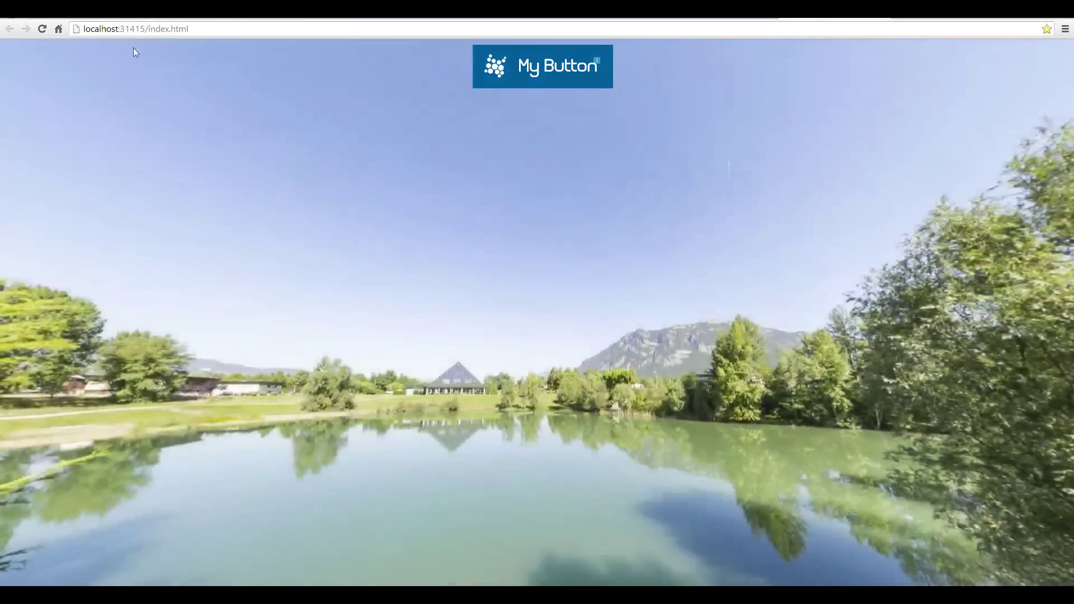
click(536, 75)
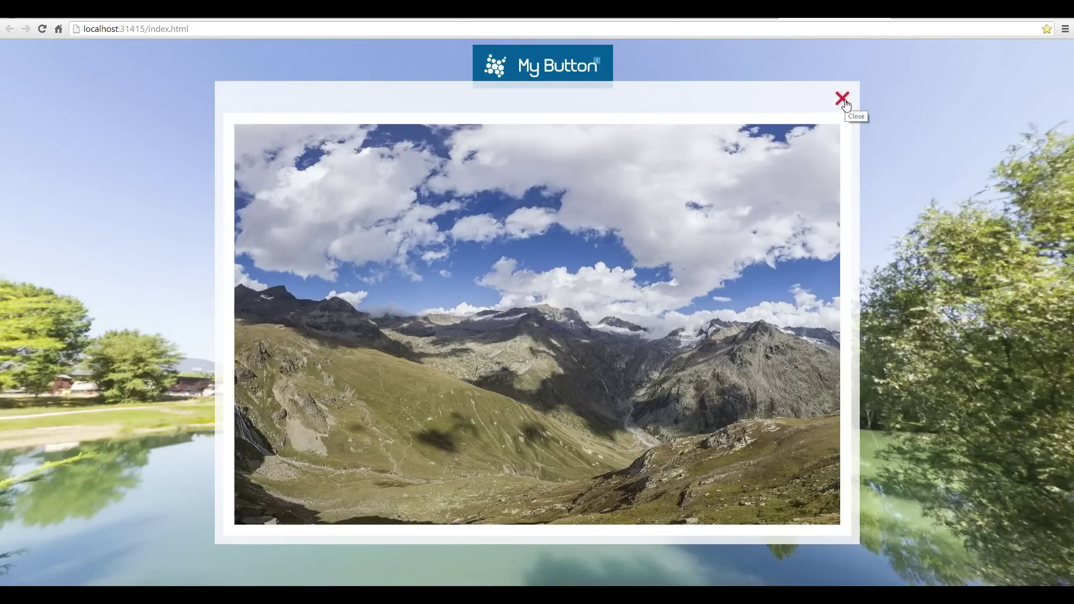
click(841, 327)
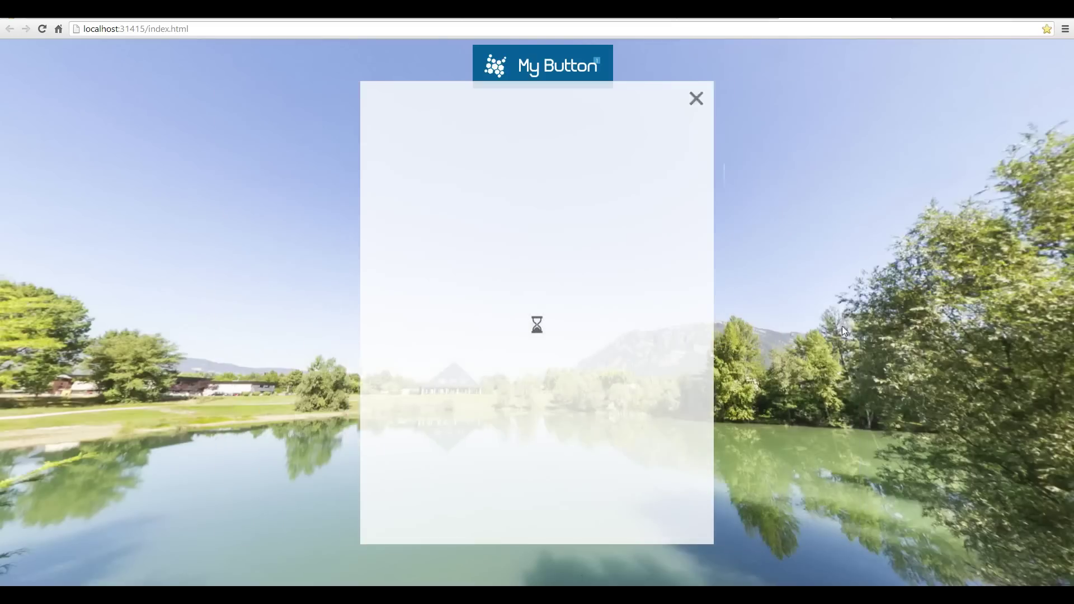
click(677, 328)
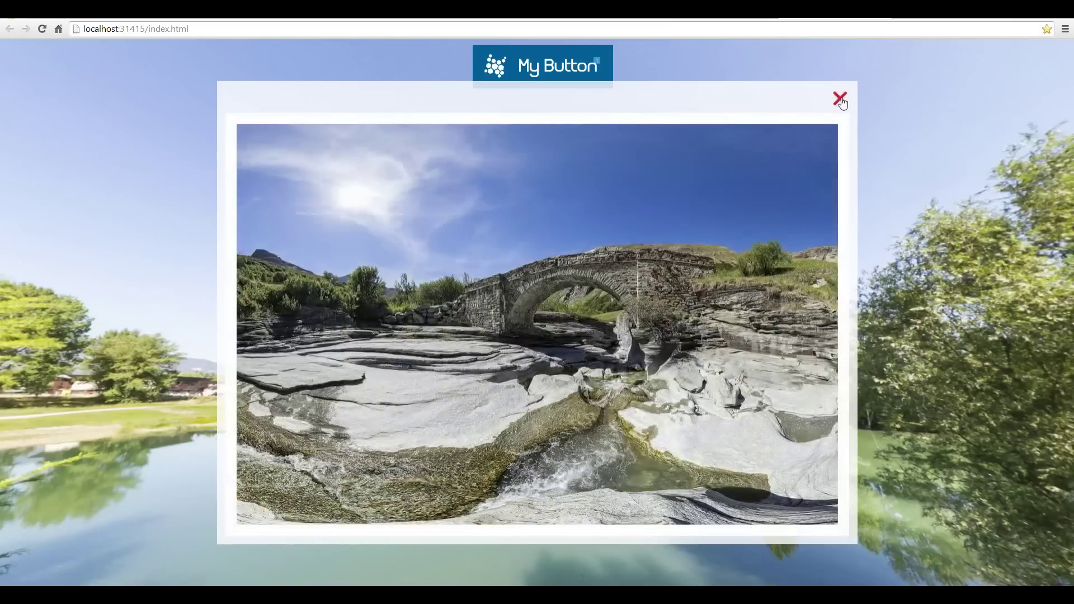
click(840, 99)
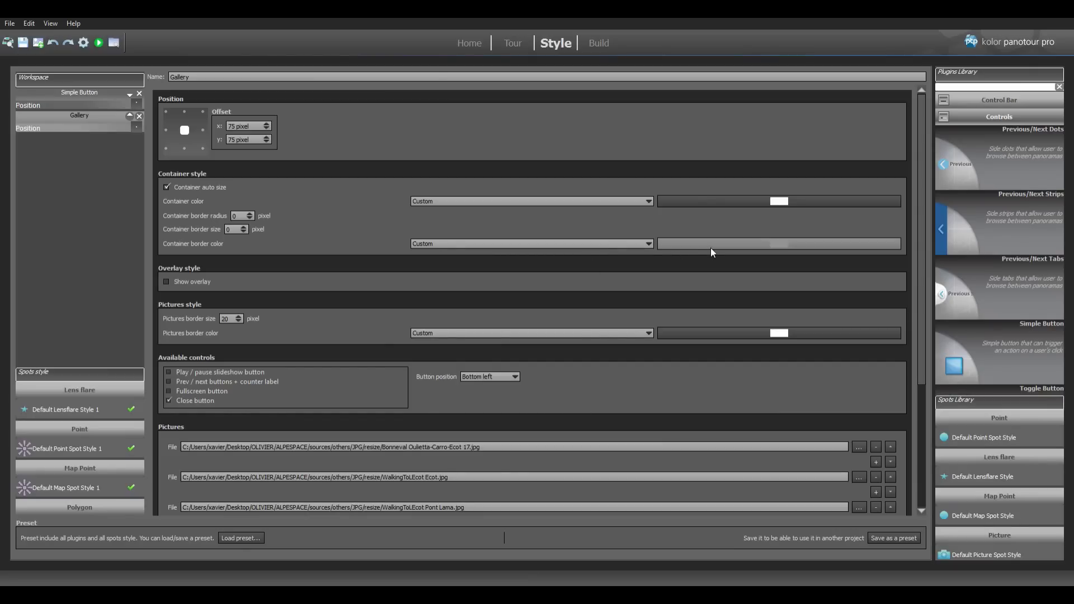
- Make the gallery's white container color fully transparent by lowering its alpha to 0
click(723, 205)
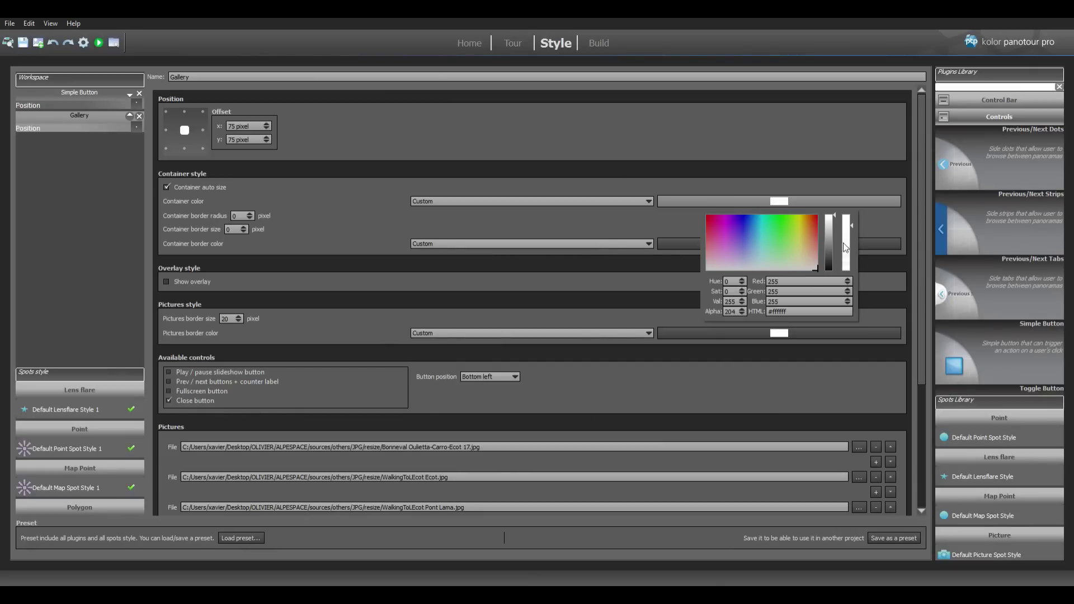
drag(852, 226, 852, 258)
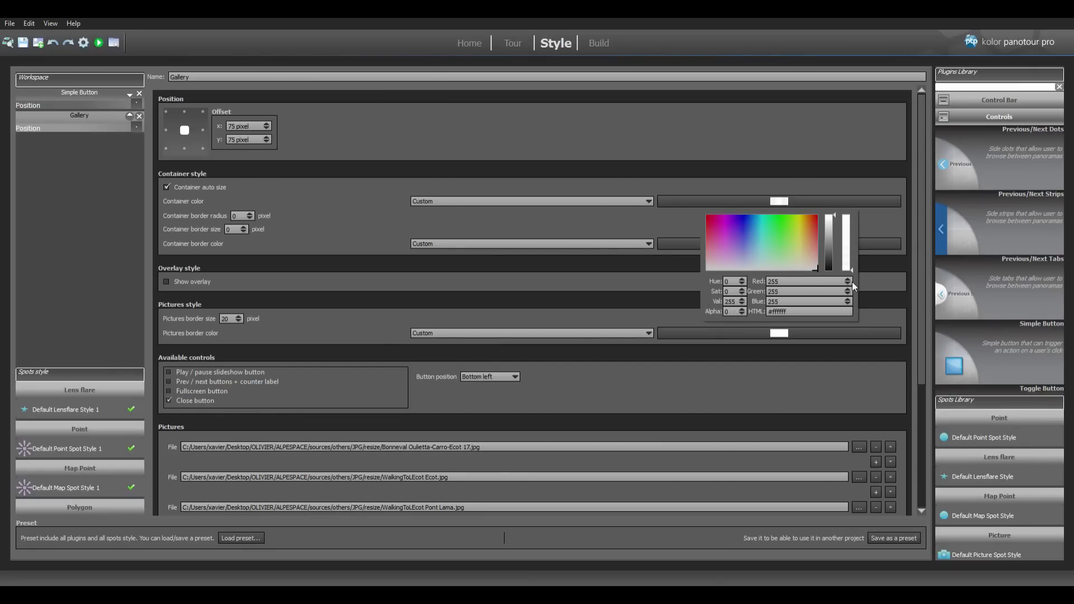
click(669, 223)
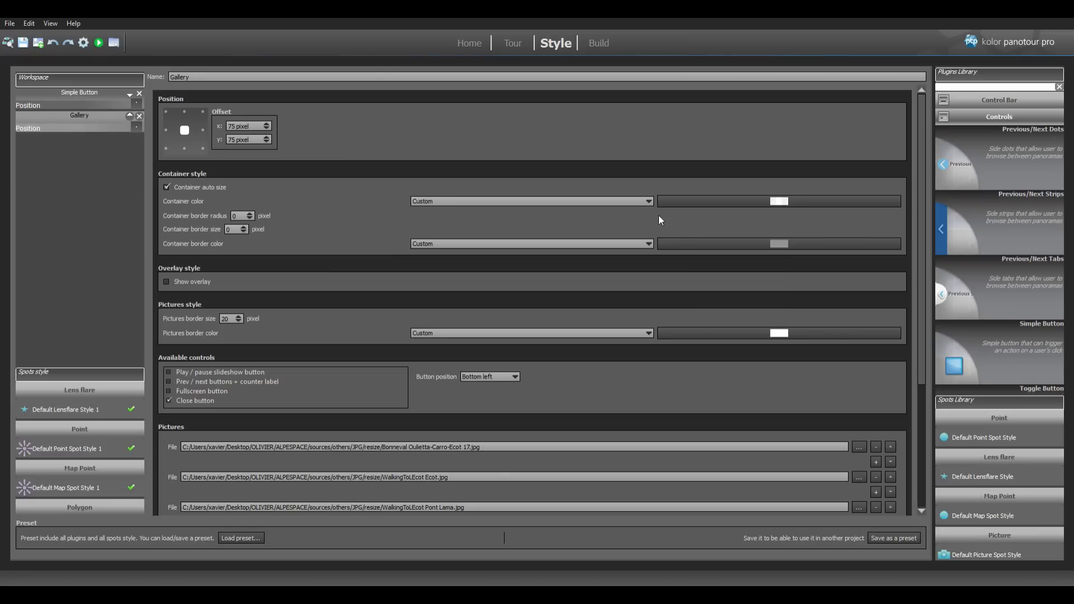
- Preview the tour with the transparent container, open the gallery, advance one picture, return to the first and close the gallery
click(98, 43)
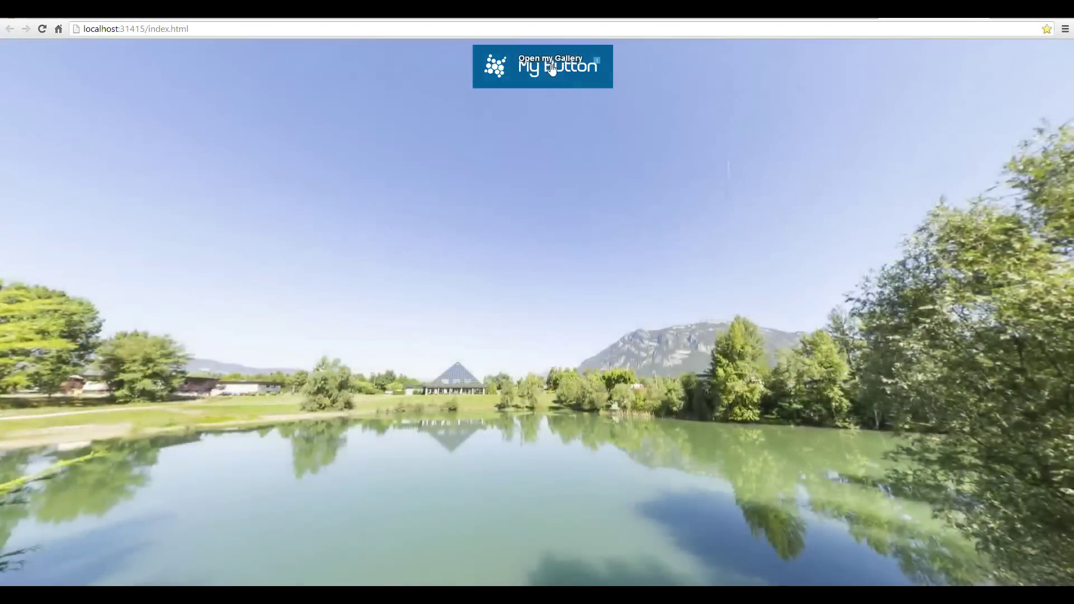
click(553, 68)
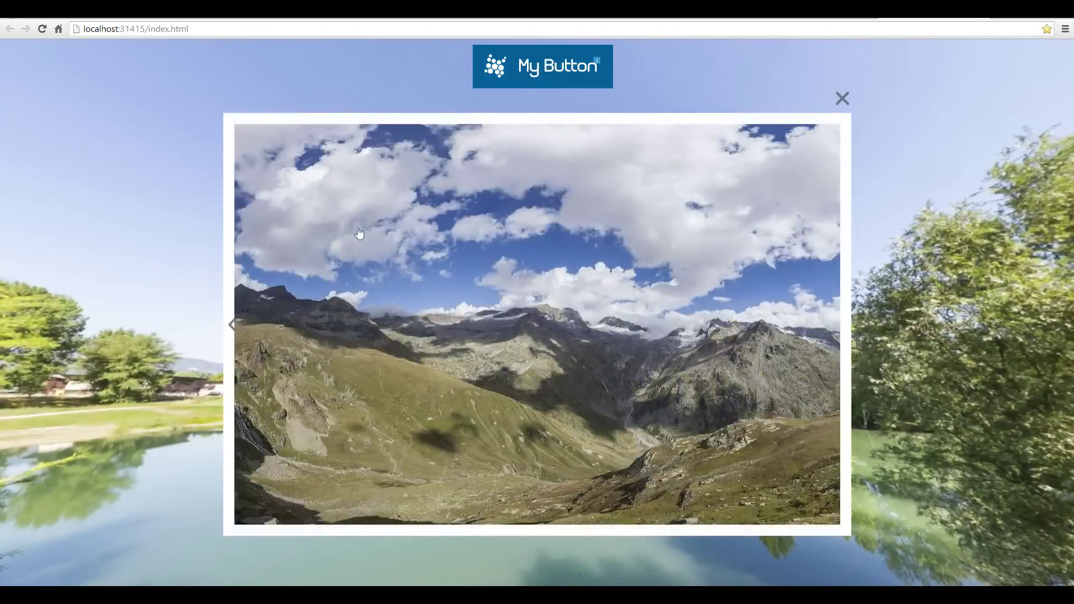
click(846, 326)
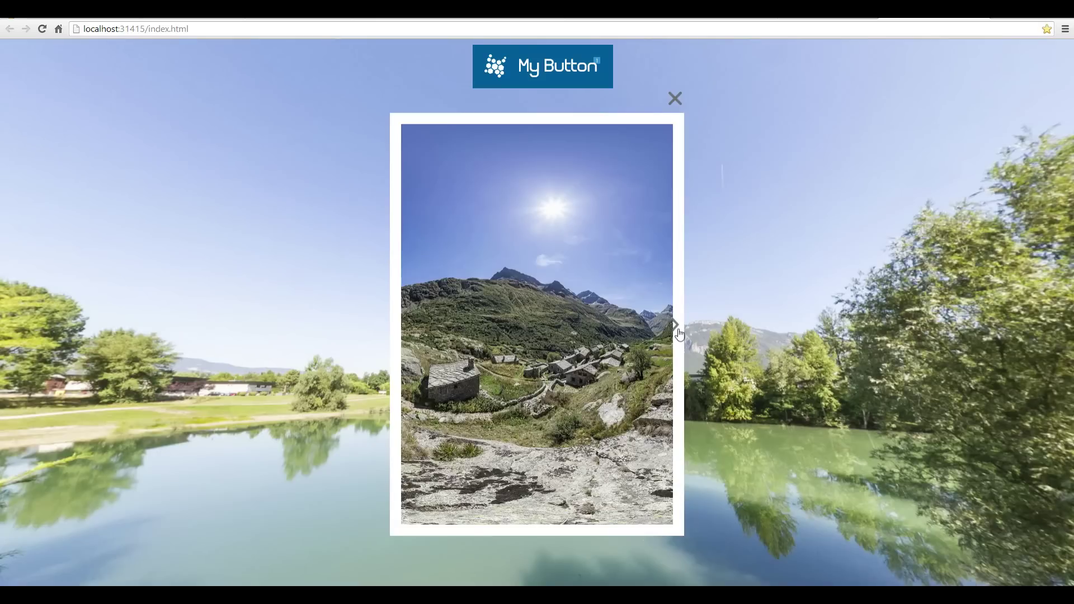
click(398, 327)
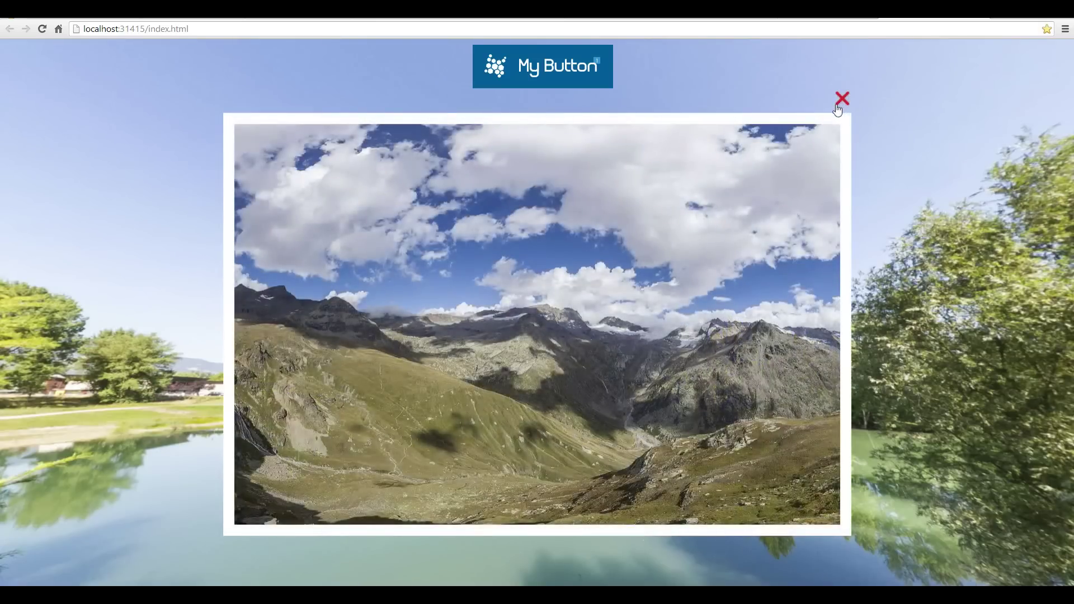
click(838, 106)
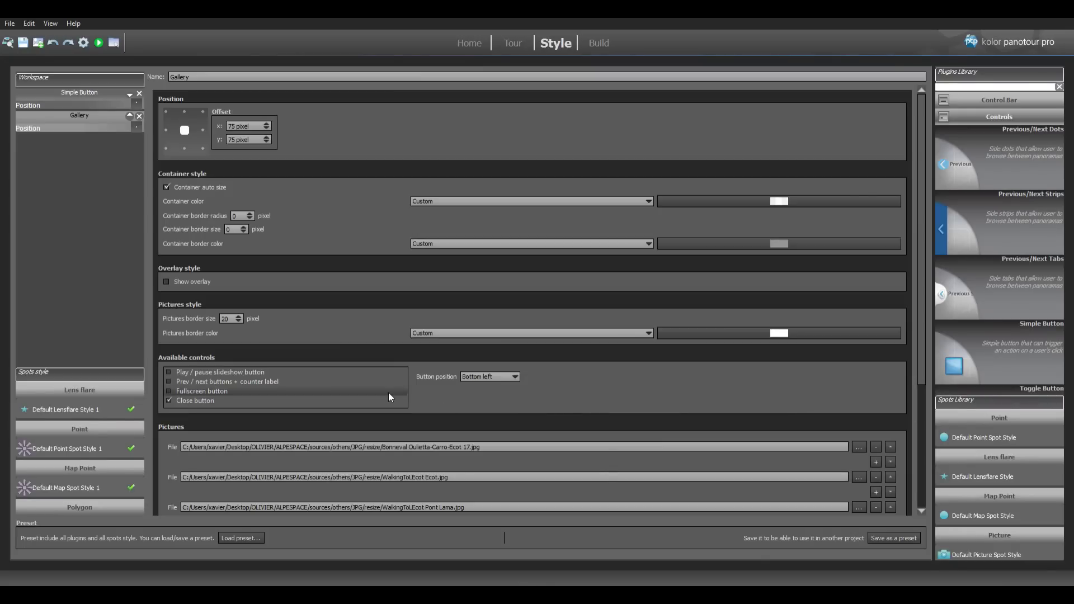
- Set the pictures border size to 0 pixels and preview the gallery, going back one picture before closing it and returning to Panotour Pro
click(98, 43)
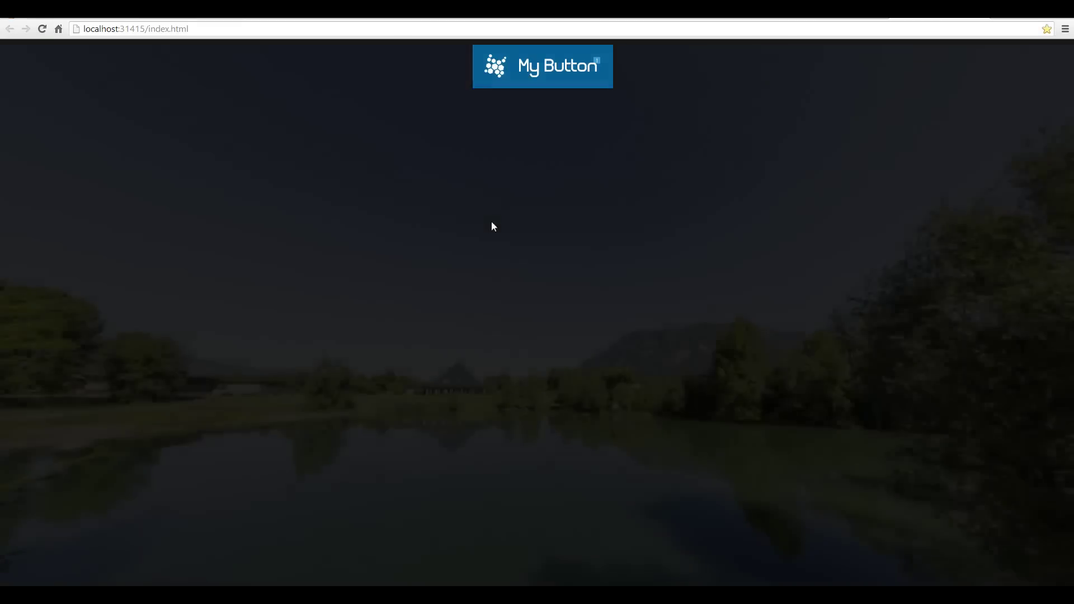
click(545, 65)
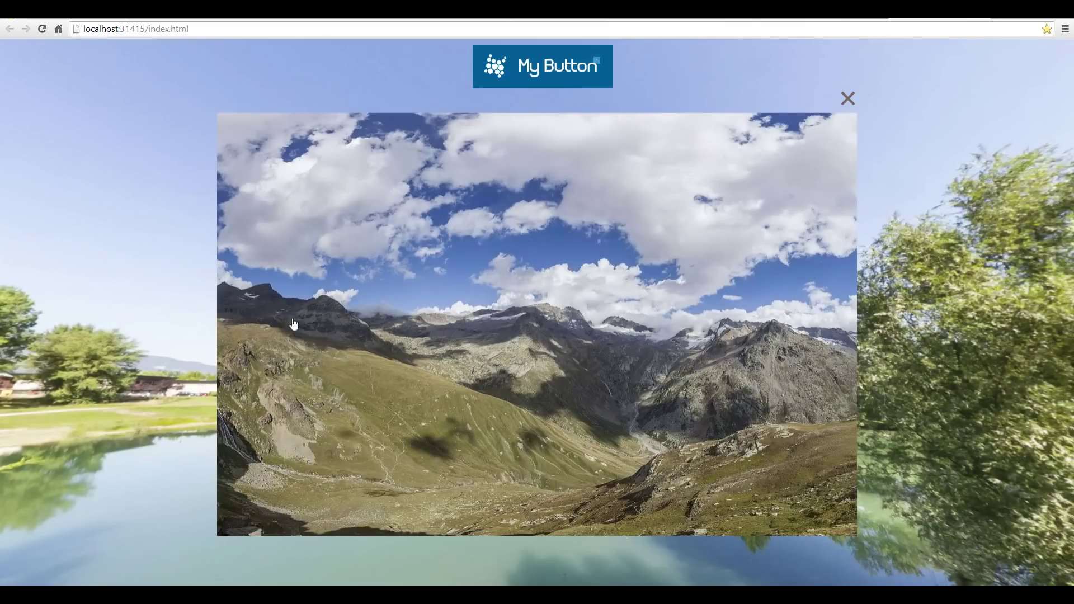
click(226, 329)
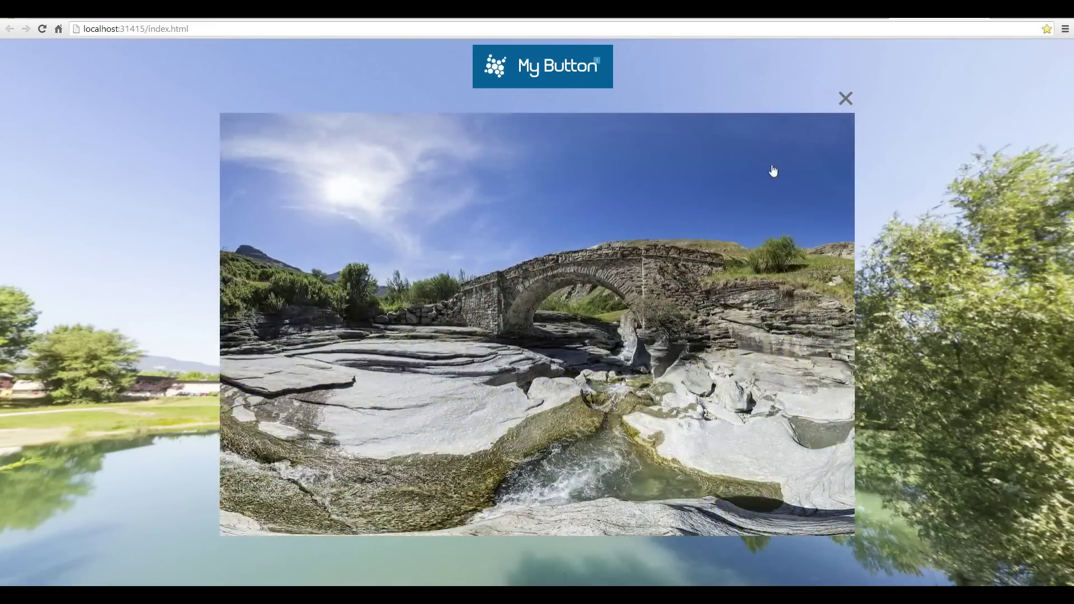
click(849, 97)
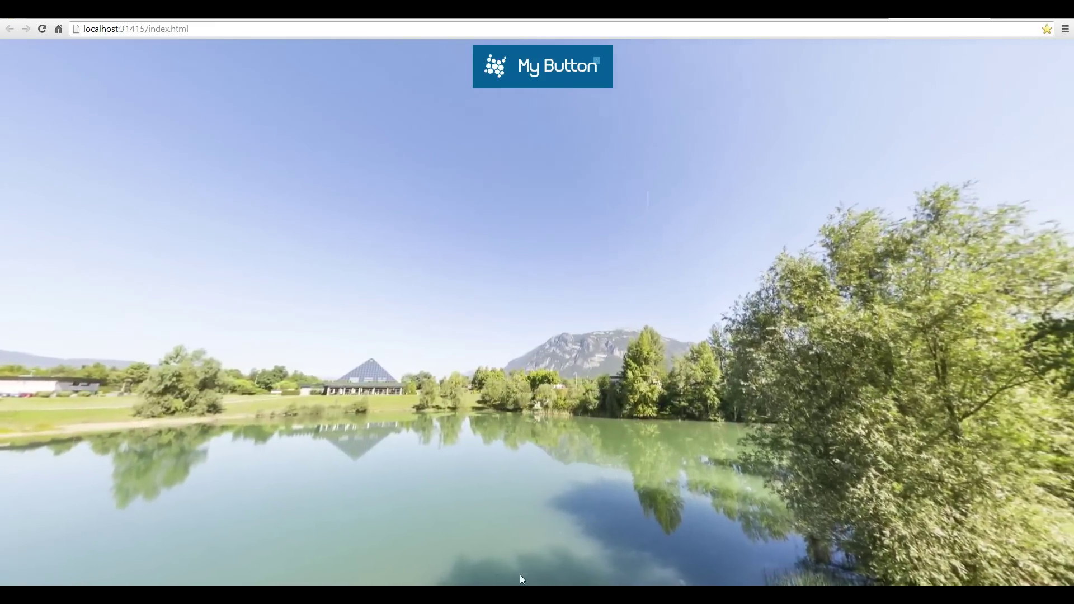
key(alt+Tab)
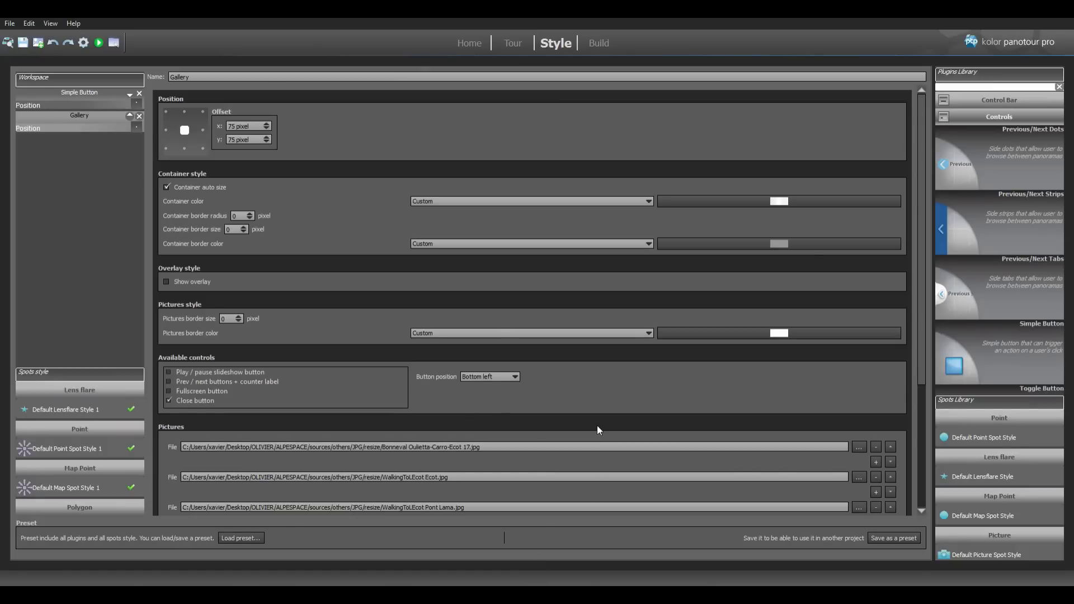
- Enable the gallery's fullscreen, previous/next with counter and play/pause slideshow controls, with the button position set to Top left
scroll(599, 429, down, 1)
click(186, 355)
click(169, 349)
click(168, 358)
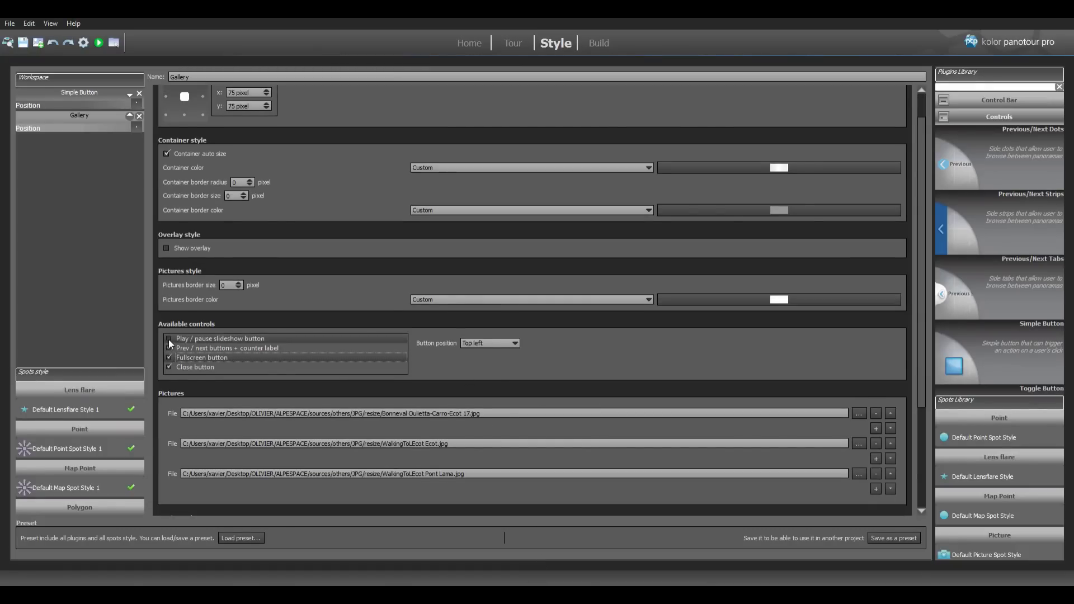
click(169, 340)
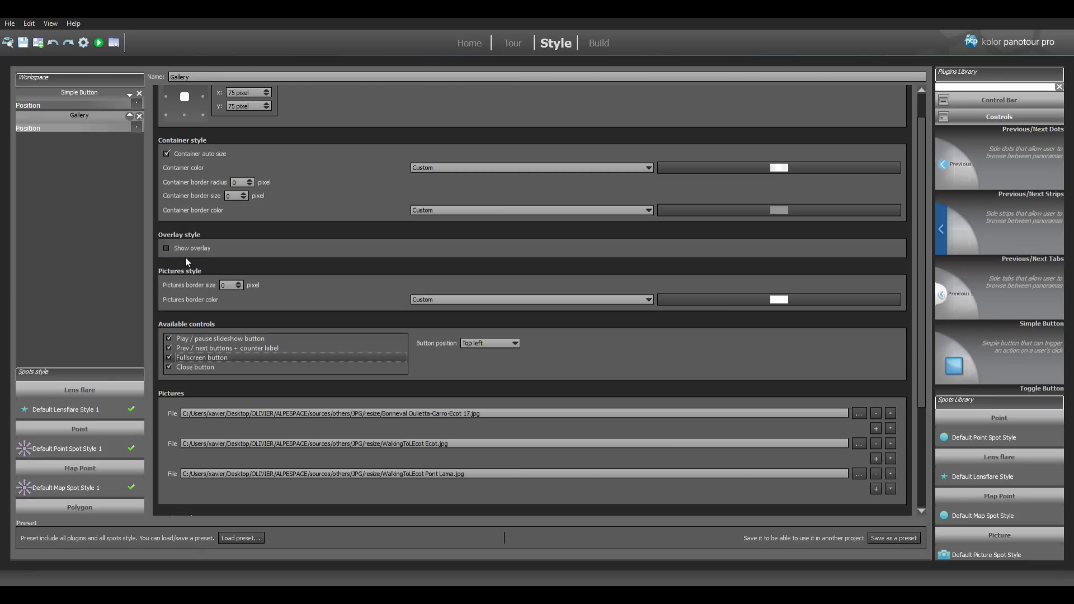